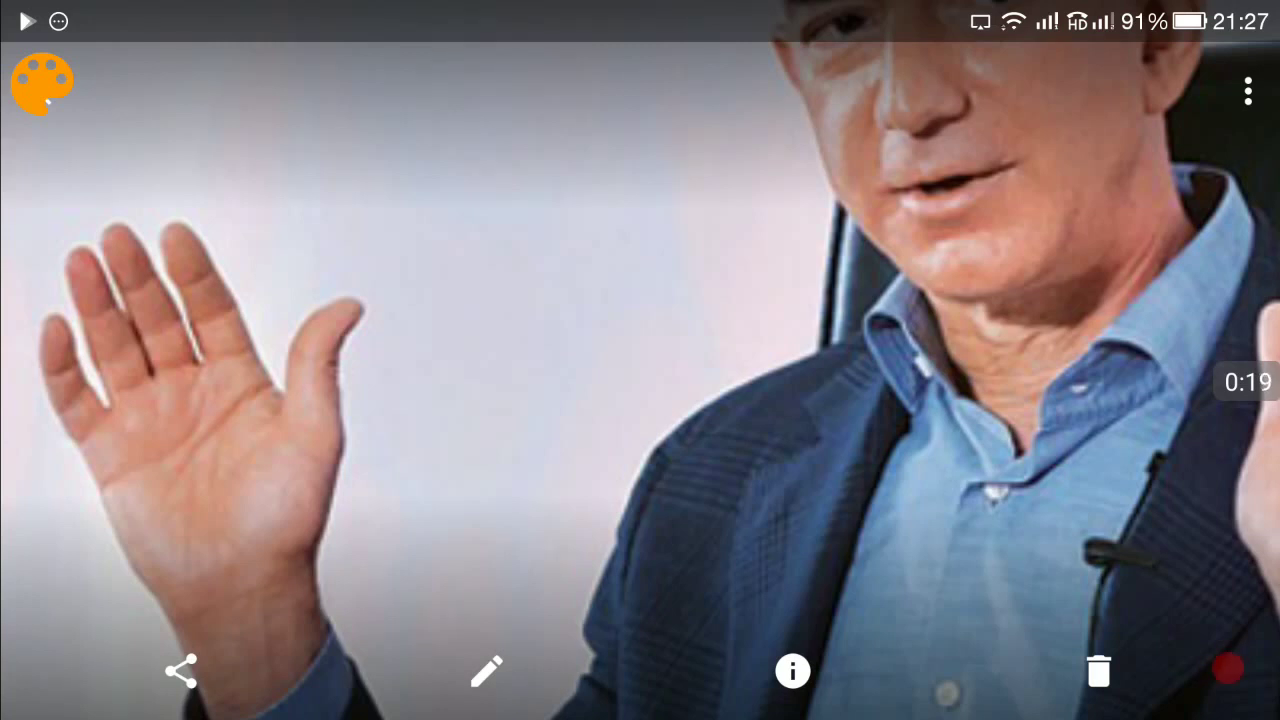
# - Circle the thumb base in green, point an arrow at it, and add a dash above
pyautogui.moveTo(250, 470)
pyautogui.mouseDown()
pyautogui.moveTo(269, 566)
pyautogui.moveTo(314, 529)
pyautogui.moveTo(252, 478)
pyautogui.mouseUp()
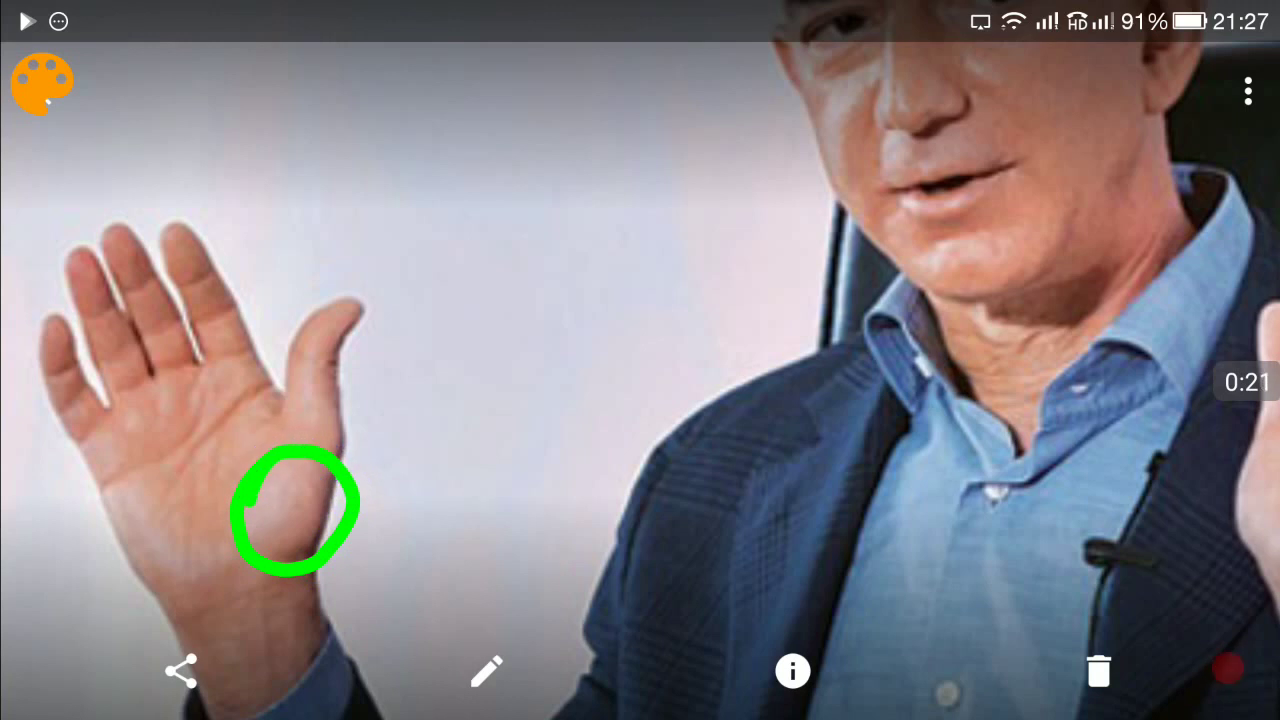
pyautogui.moveTo(466, 432); pyautogui.dragTo(350, 490)
pyautogui.moveTo(386, 432)
pyautogui.mouseDown()
pyautogui.moveTo(352, 490)
pyautogui.moveTo(430, 520)
pyautogui.mouseUp()
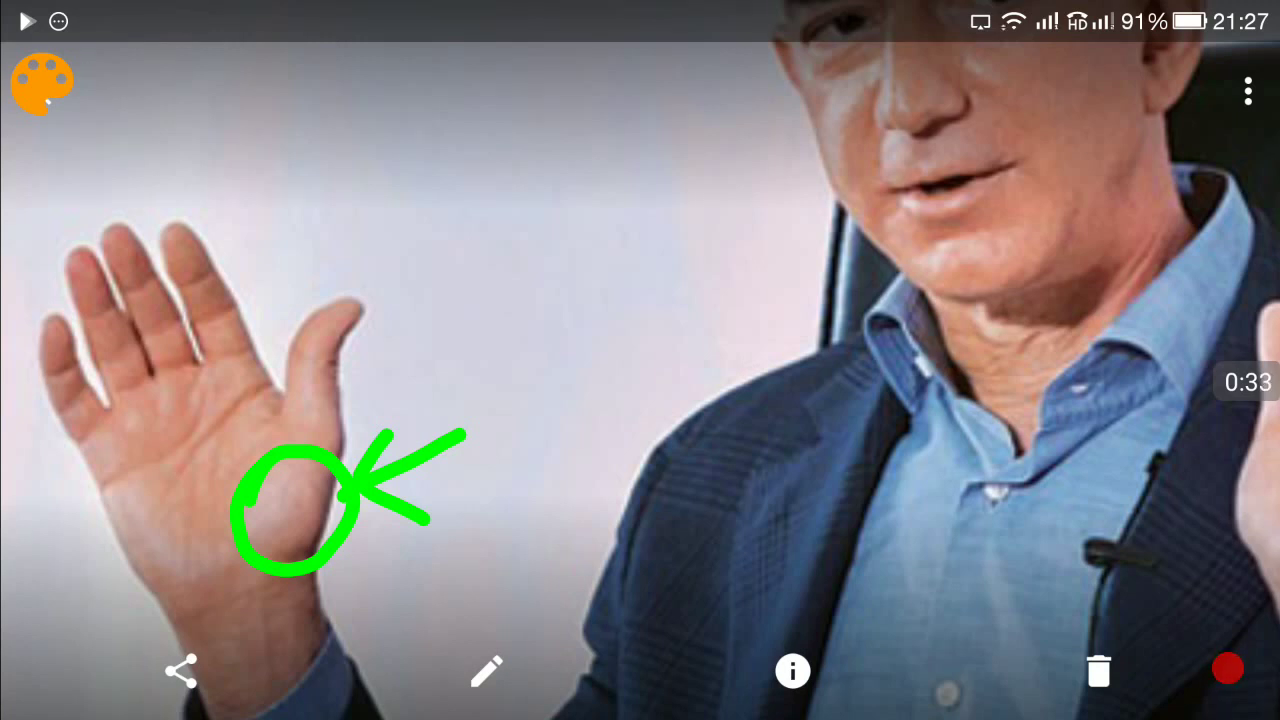
pyautogui.moveTo(568, 326); pyautogui.dragTo(436, 350)
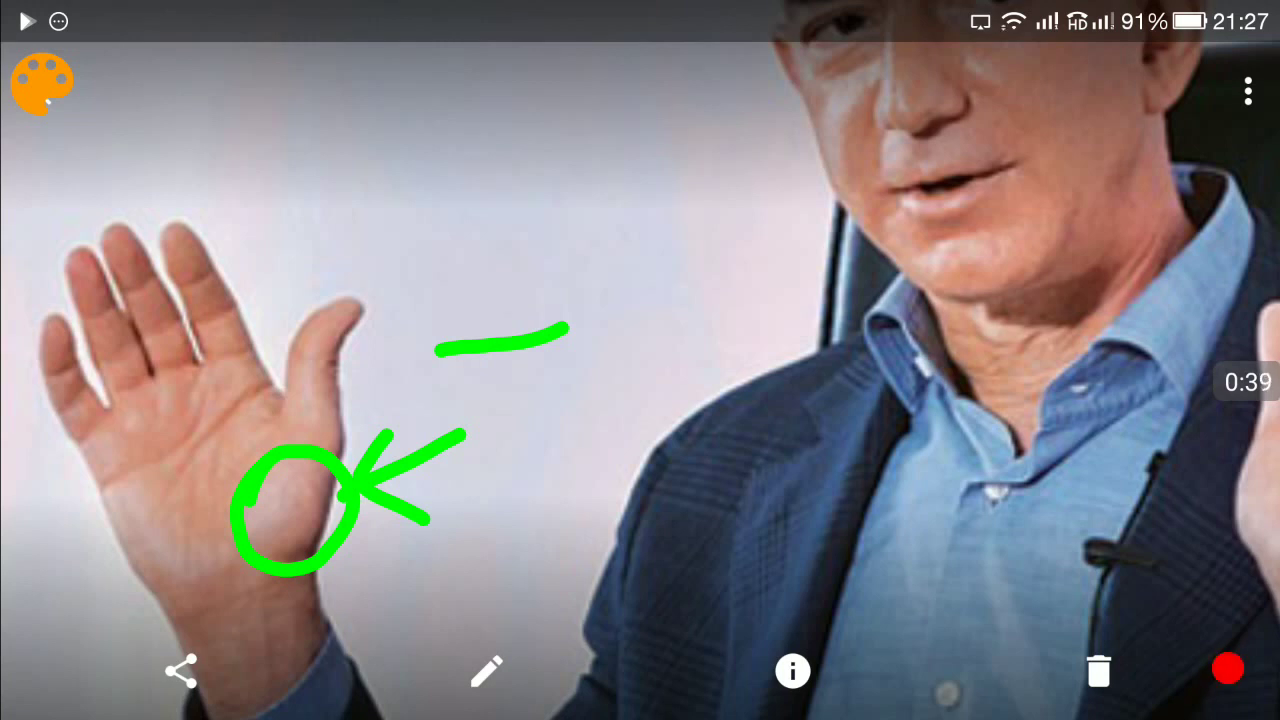
# - Thin the brush to size 2 and trace a finer second ring around the circle
pyautogui.click(42, 84)
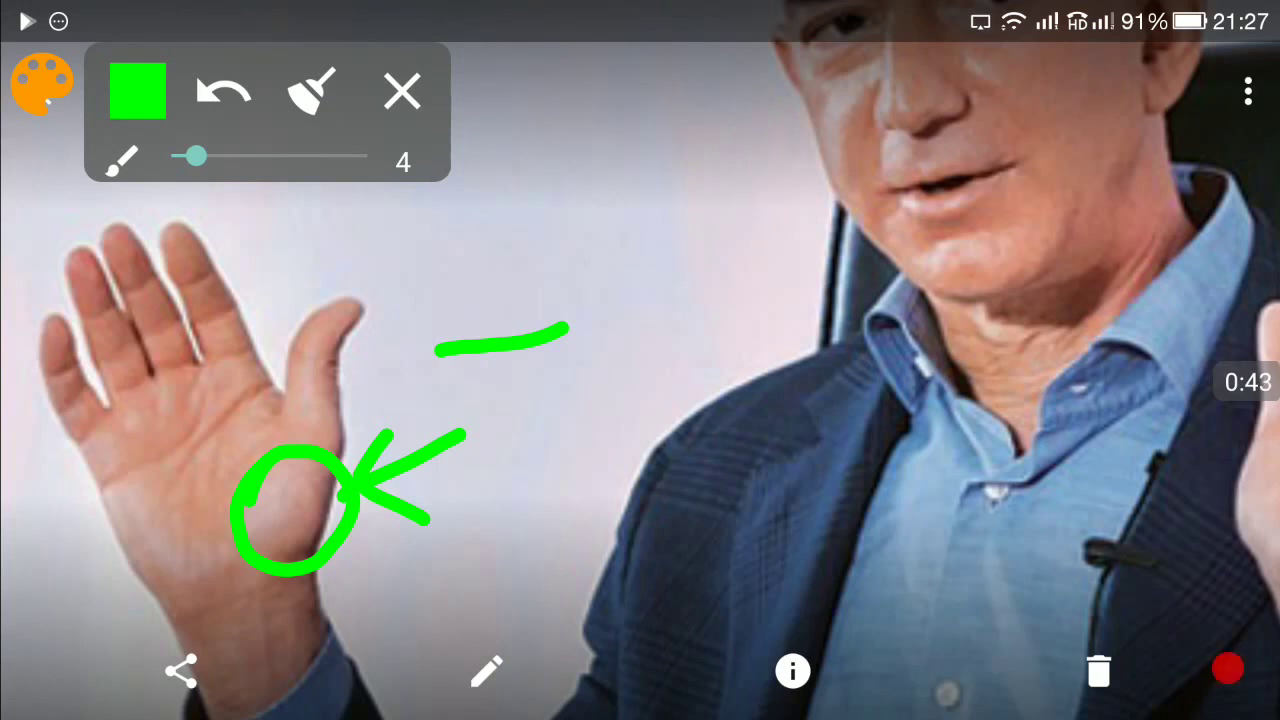
pyautogui.moveTo(195, 157); pyautogui.dragTo(178, 157)
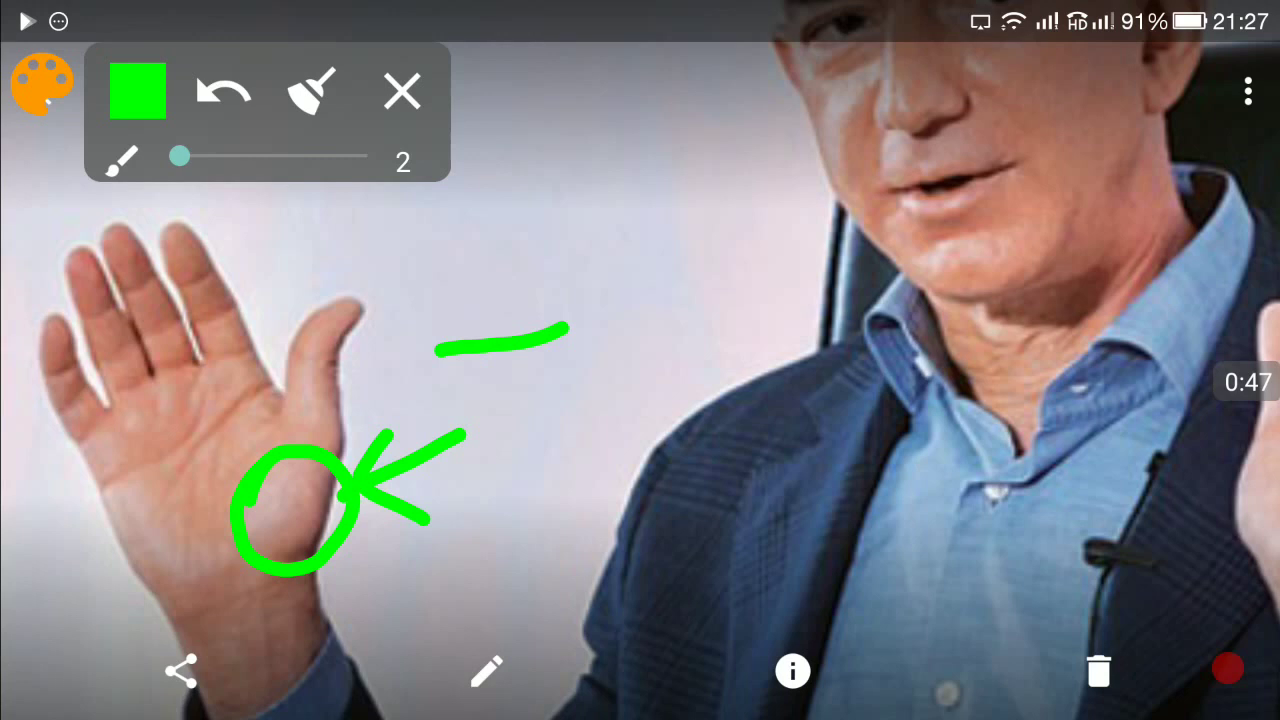
pyautogui.moveTo(290, 430)
pyautogui.mouseDown()
pyautogui.moveTo(234, 571)
pyautogui.moveTo(348, 478)
pyautogui.mouseUp()
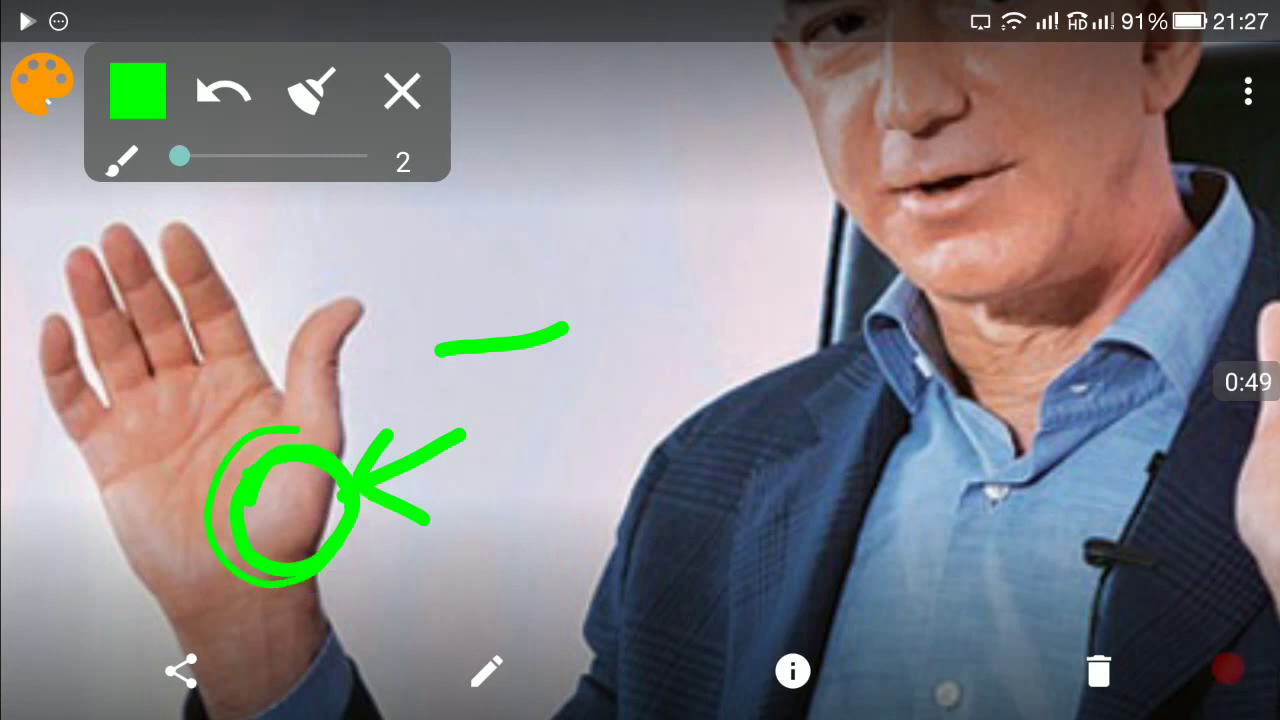
# - Restart drawing, then circle the thumb base and draw an arrow toward it
pyautogui.click(402, 92)
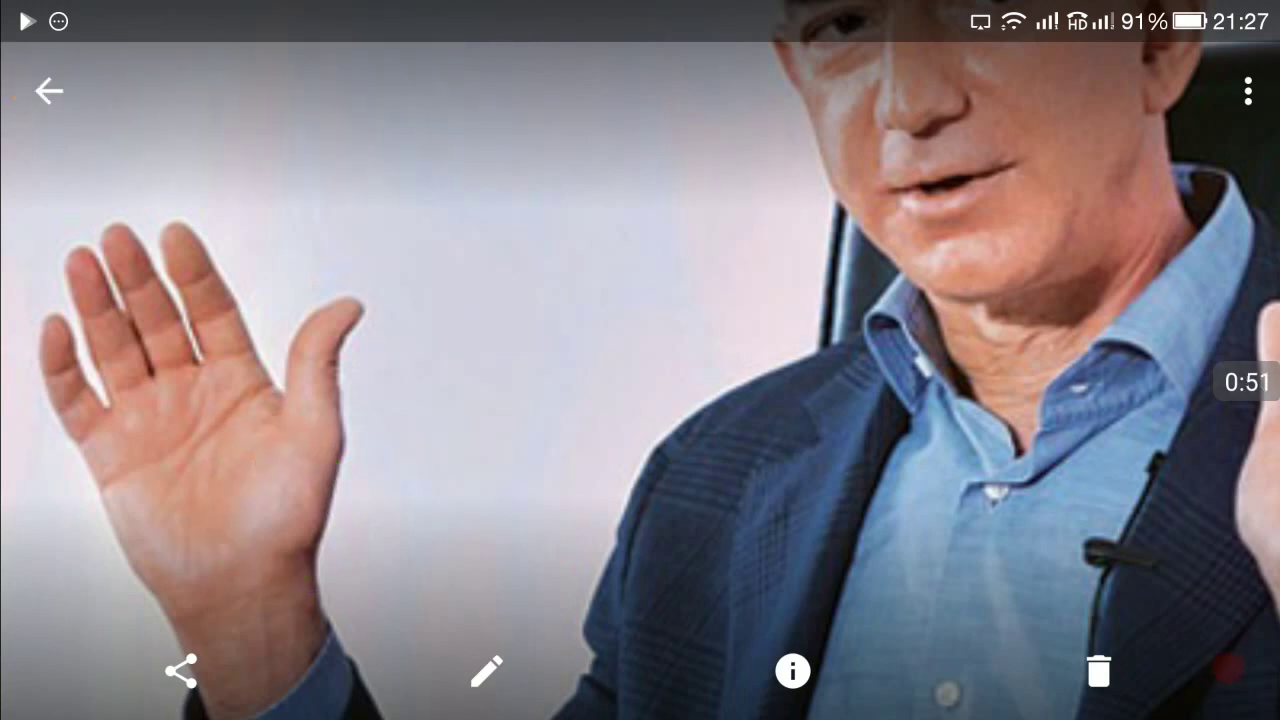
pyautogui.click(48, 91)
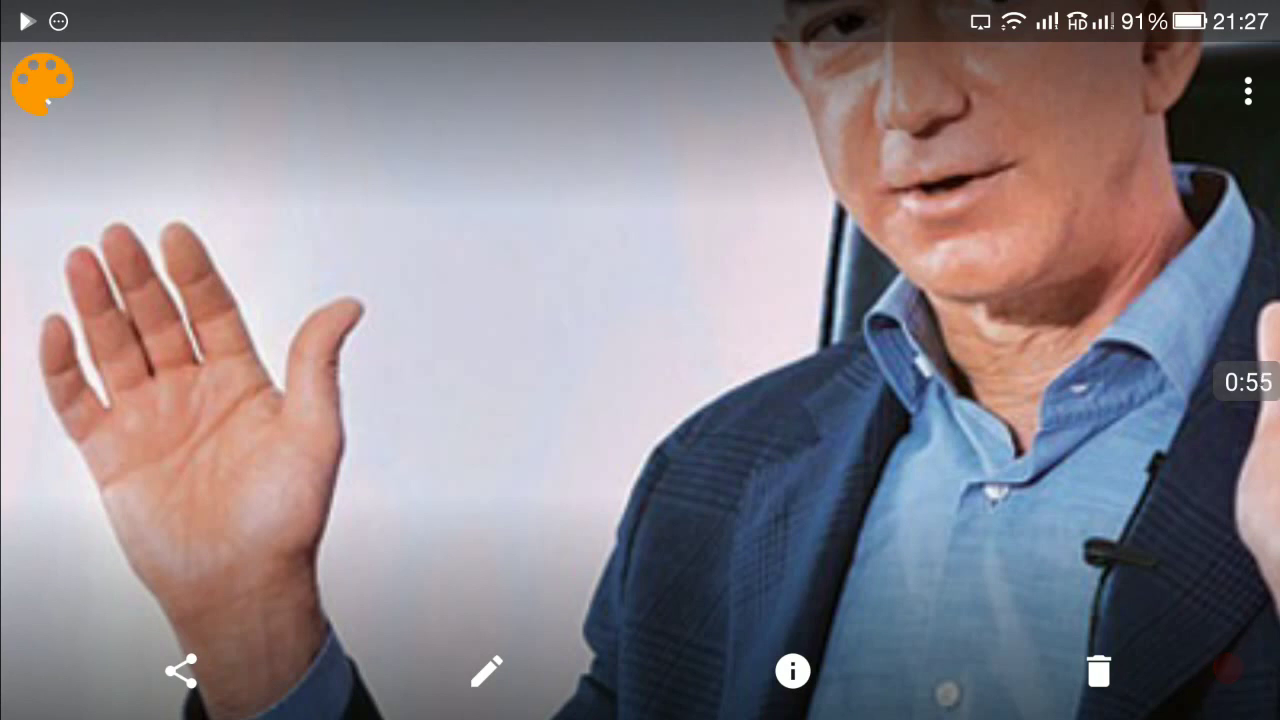
pyautogui.moveTo(290, 460)
pyautogui.mouseDown()
pyautogui.moveTo(237, 514)
pyautogui.moveTo(309, 451)
pyautogui.moveTo(285, 462)
pyautogui.mouseUp()
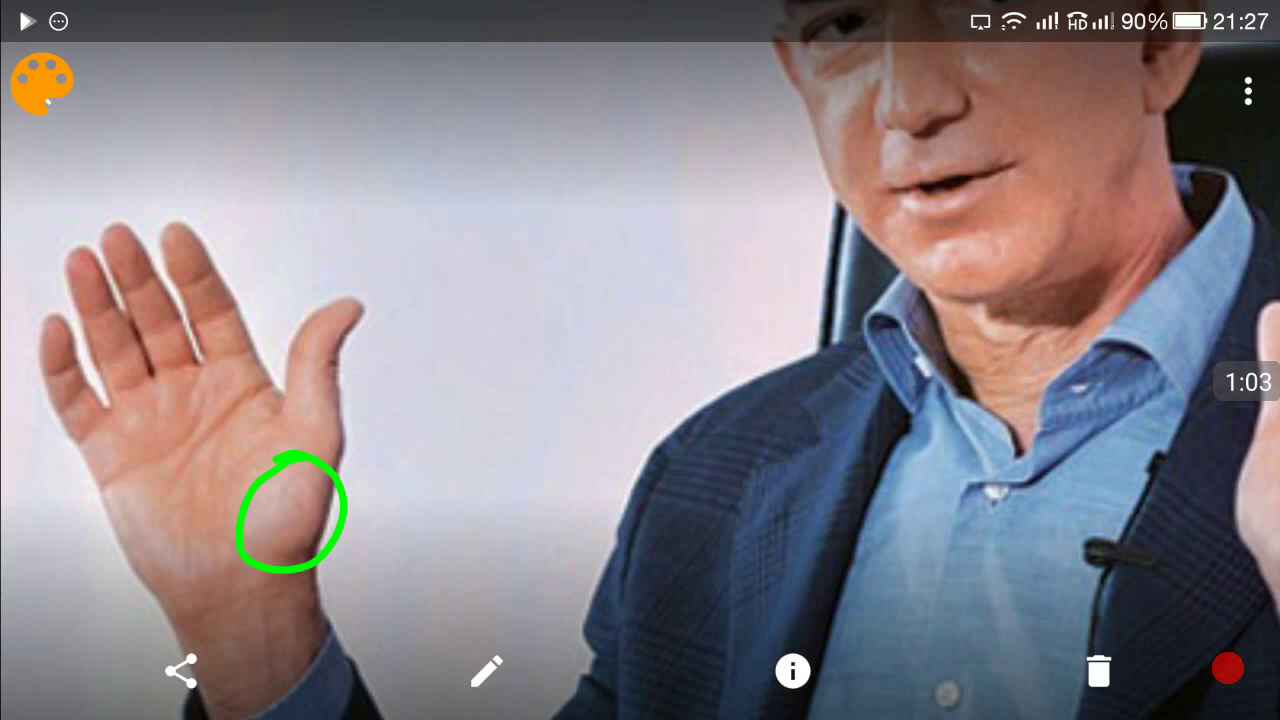
pyautogui.moveTo(452, 538)
pyautogui.mouseDown()
pyautogui.moveTo(375, 538)
pyautogui.moveTo(392, 562)
pyautogui.mouseUp()
# - Circle a spot above the first circle and point a second, extended arrow at it
pyautogui.moveTo(275, 460); pyautogui.dragTo(270, 455)
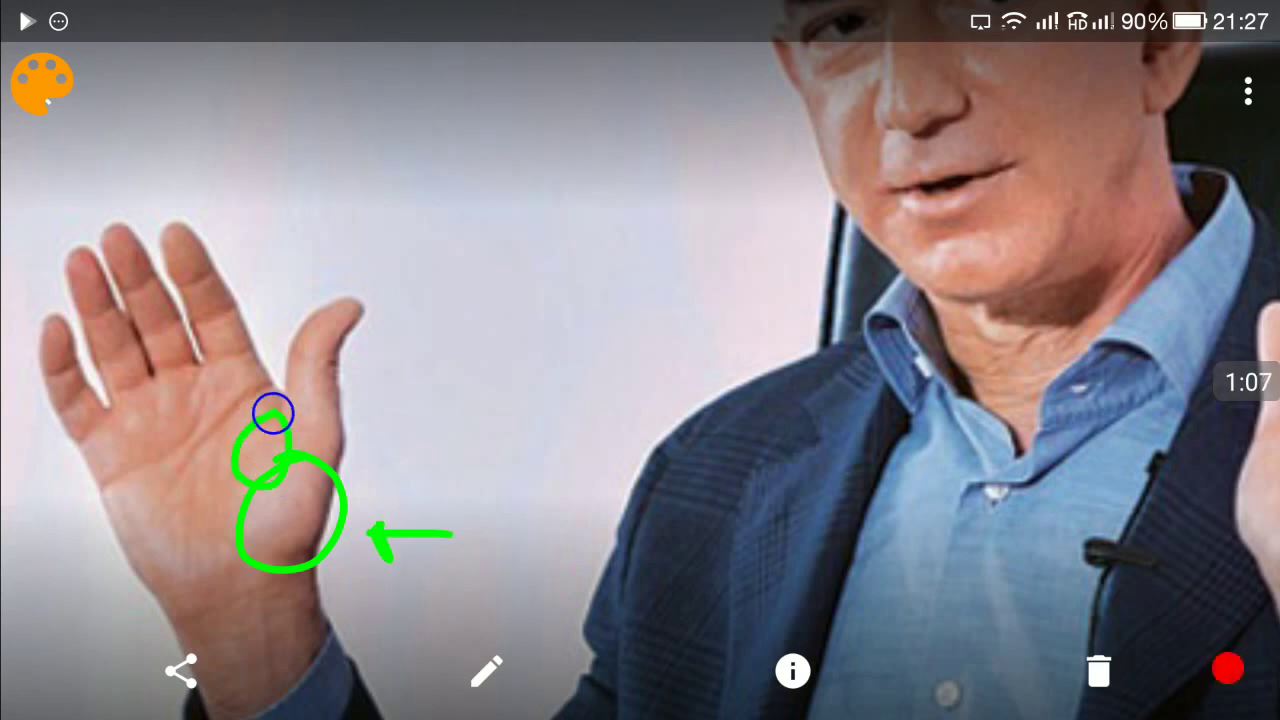
pyautogui.moveTo(430, 432); pyautogui.dragTo(300, 440)
pyautogui.moveTo(300, 440); pyautogui.dragTo(325, 452)
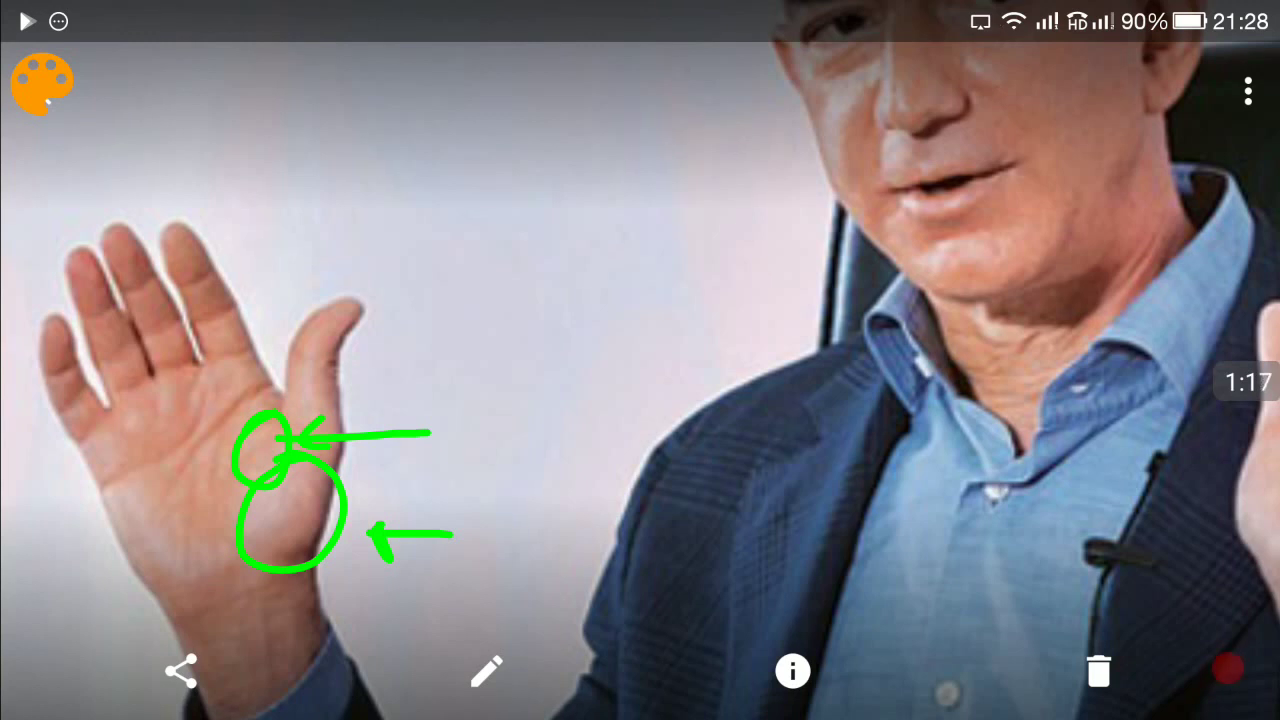
pyautogui.moveTo(430, 435); pyautogui.dragTo(505, 365)
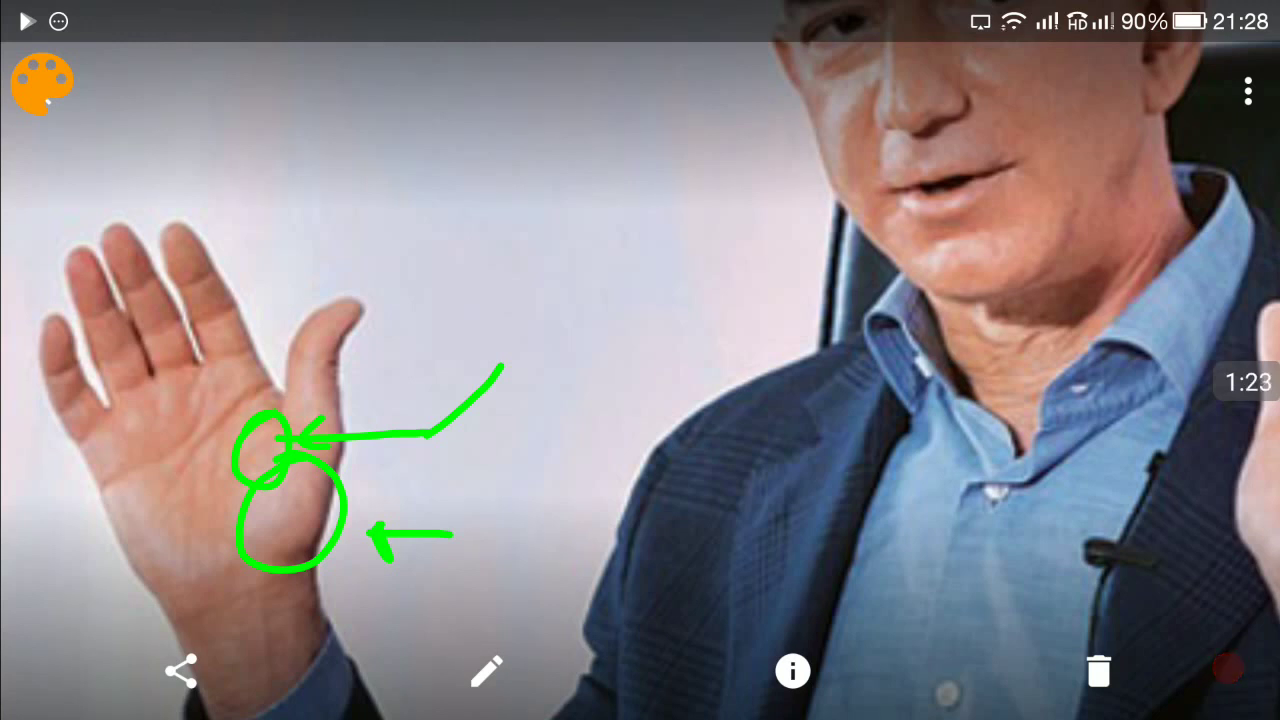
# - Scribble a hash-like mark above the hand and link it to the upper circle
pyautogui.moveTo(443, 140); pyautogui.dragTo(472, 316)
pyautogui.moveTo(508, 96); pyautogui.dragTo(516, 265)
pyautogui.moveTo(430, 212); pyautogui.dragTo(576, 130)
pyautogui.moveTo(596, 148)
pyautogui.mouseDown()
pyautogui.moveTo(538, 176)
pyautogui.moveTo(560, 230)
pyautogui.moveTo(480, 280)
pyautogui.moveTo(650, 236)
pyautogui.mouseUp()
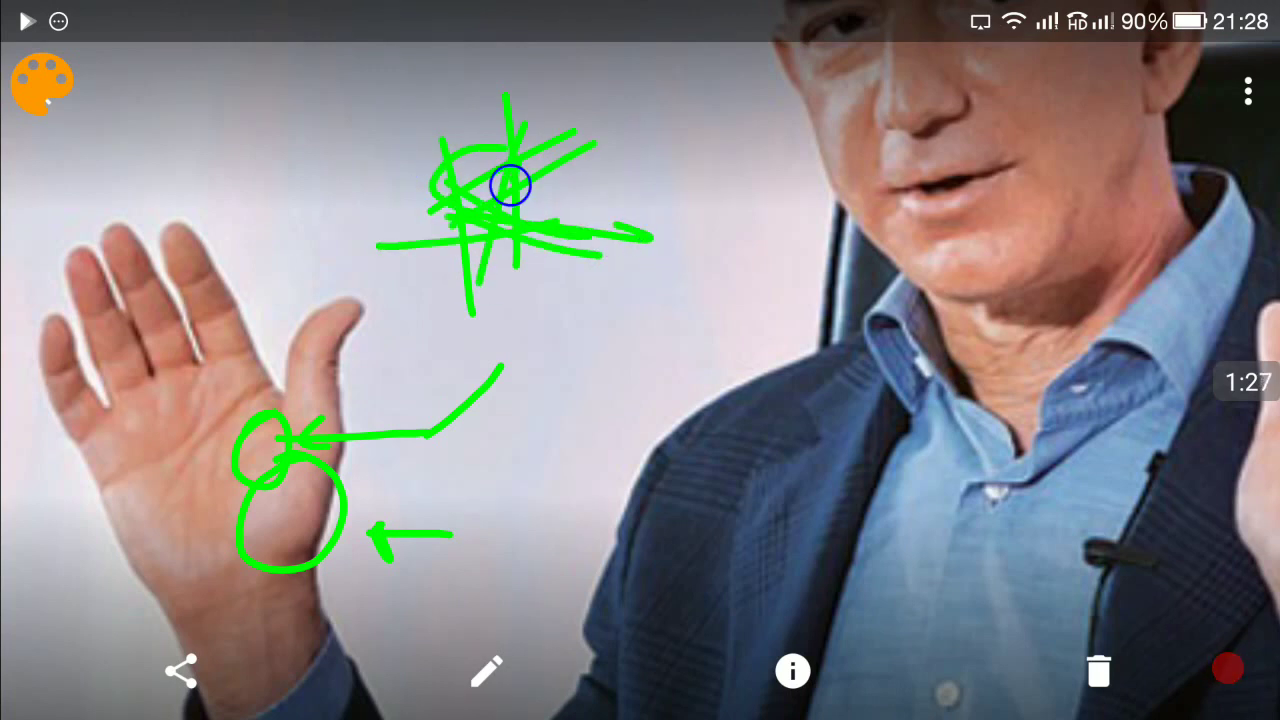
pyautogui.moveTo(510, 186)
pyautogui.mouseDown()
pyautogui.moveTo(330, 390)
pyautogui.moveTo(265, 445)
pyautogui.moveTo(250, 425)
pyautogui.moveTo(270, 440)
pyautogui.mouseUp()
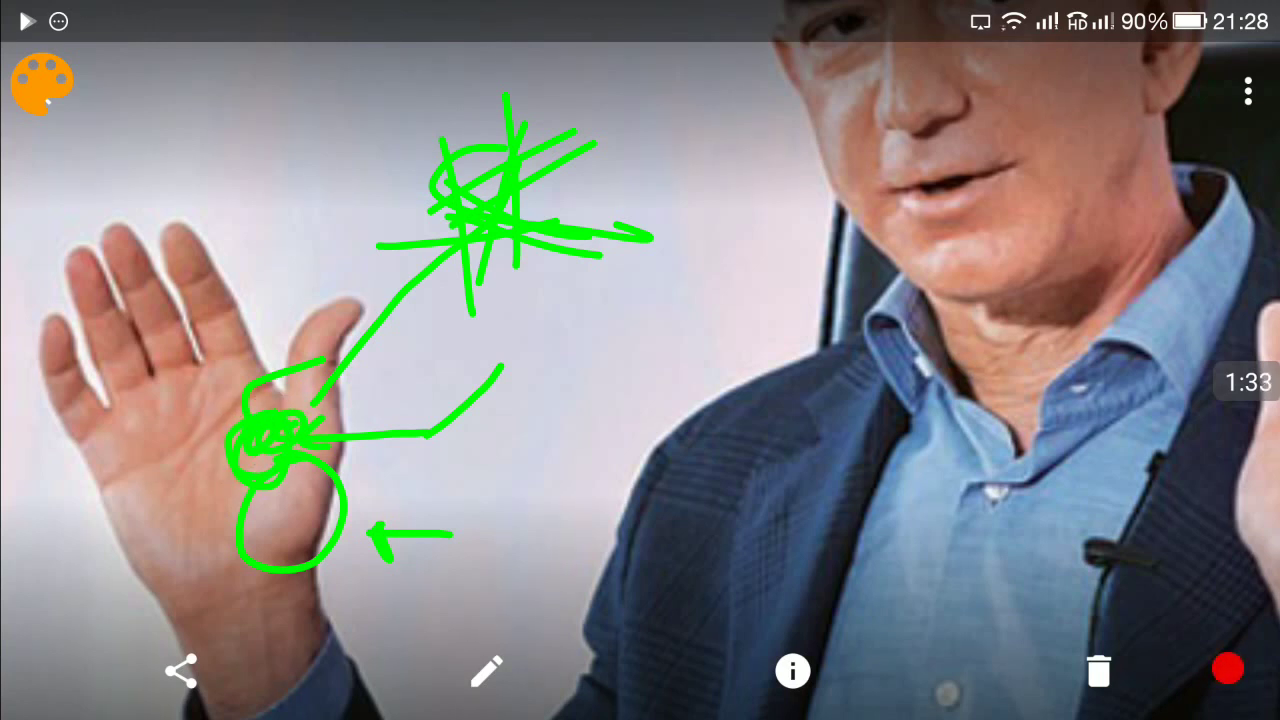
# - Clear the canvas, draw two curved palm lines joined at the top, and add an arrow
pyautogui.click(42, 84)
pyautogui.click(313, 92)
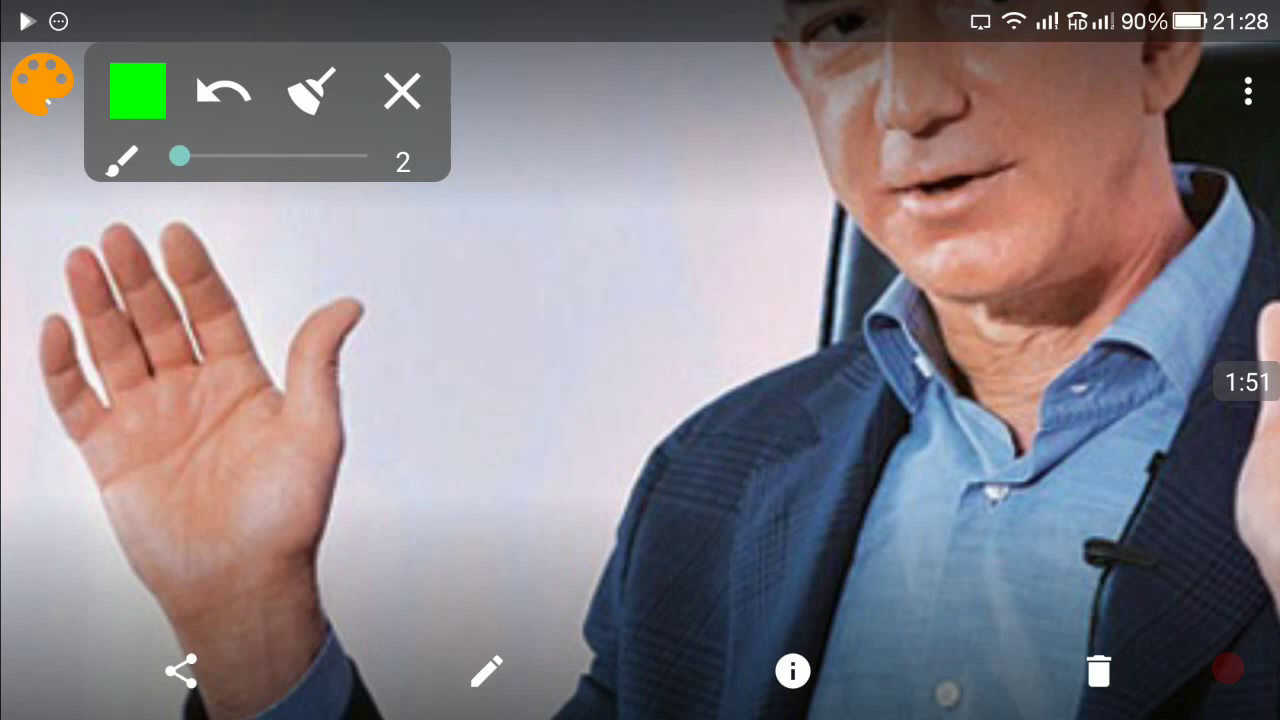
pyautogui.moveTo(270, 378); pyautogui.dragTo(157, 538)
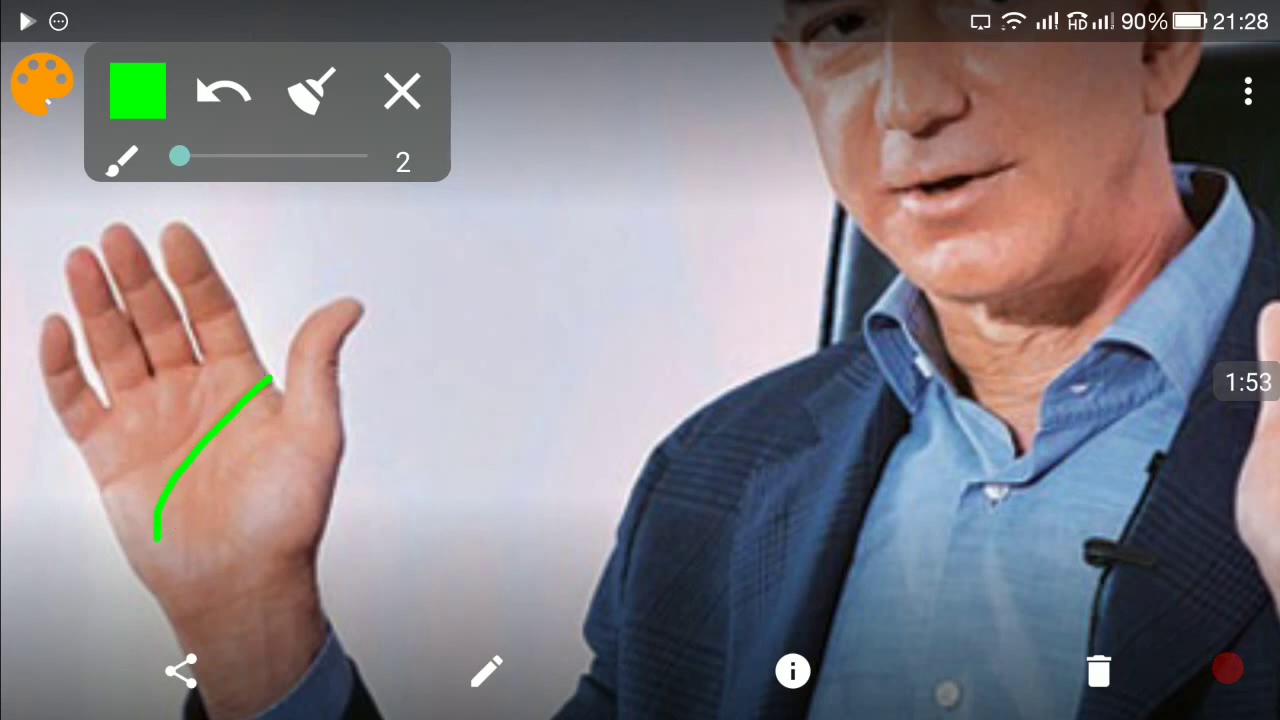
pyautogui.moveTo(250, 400); pyautogui.dragTo(230, 578)
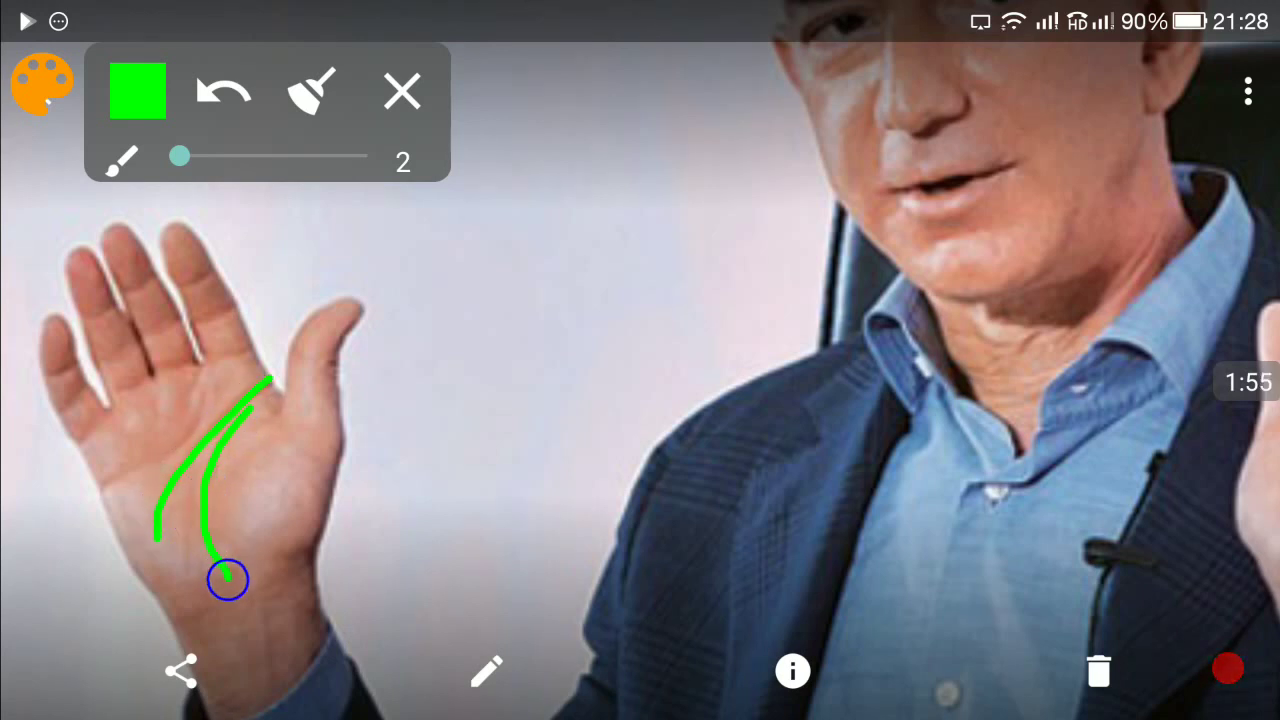
pyautogui.moveTo(230, 432); pyautogui.dragTo(268, 382)
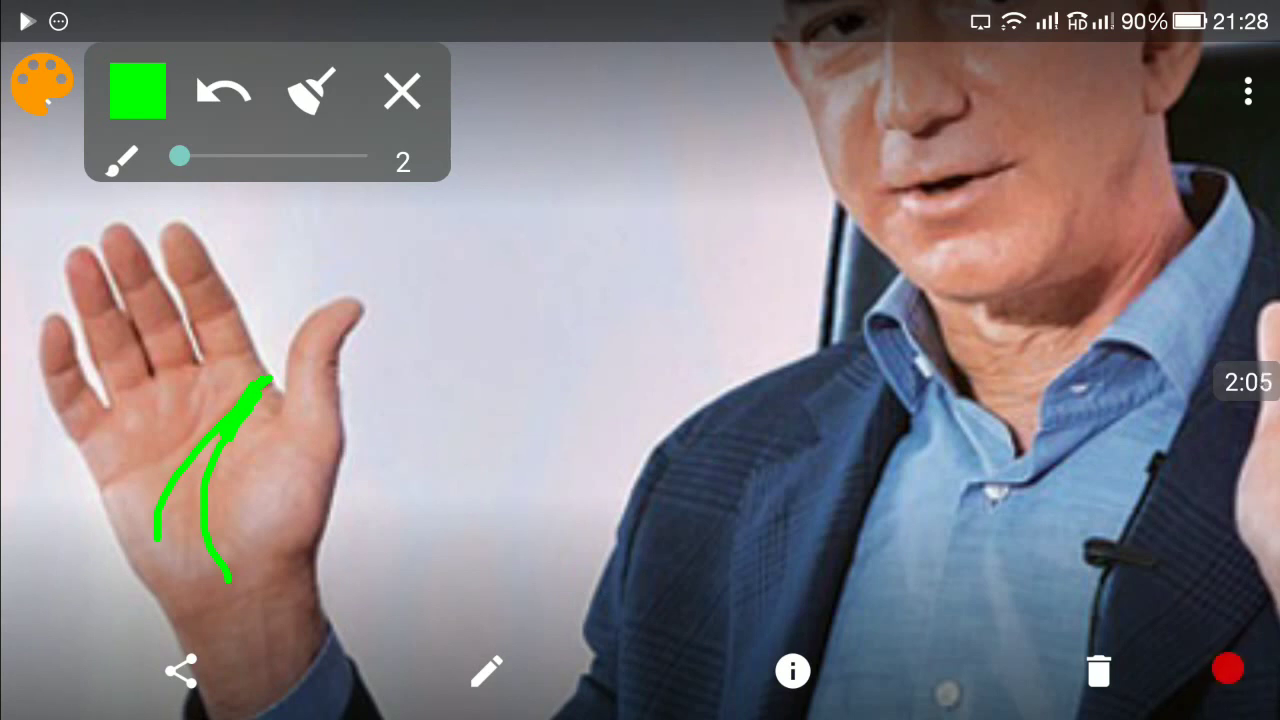
pyautogui.moveTo(148, 300)
pyautogui.mouseDown()
pyautogui.moveTo(200, 410)
pyautogui.moveTo(190, 405)
pyautogui.mouseUp()
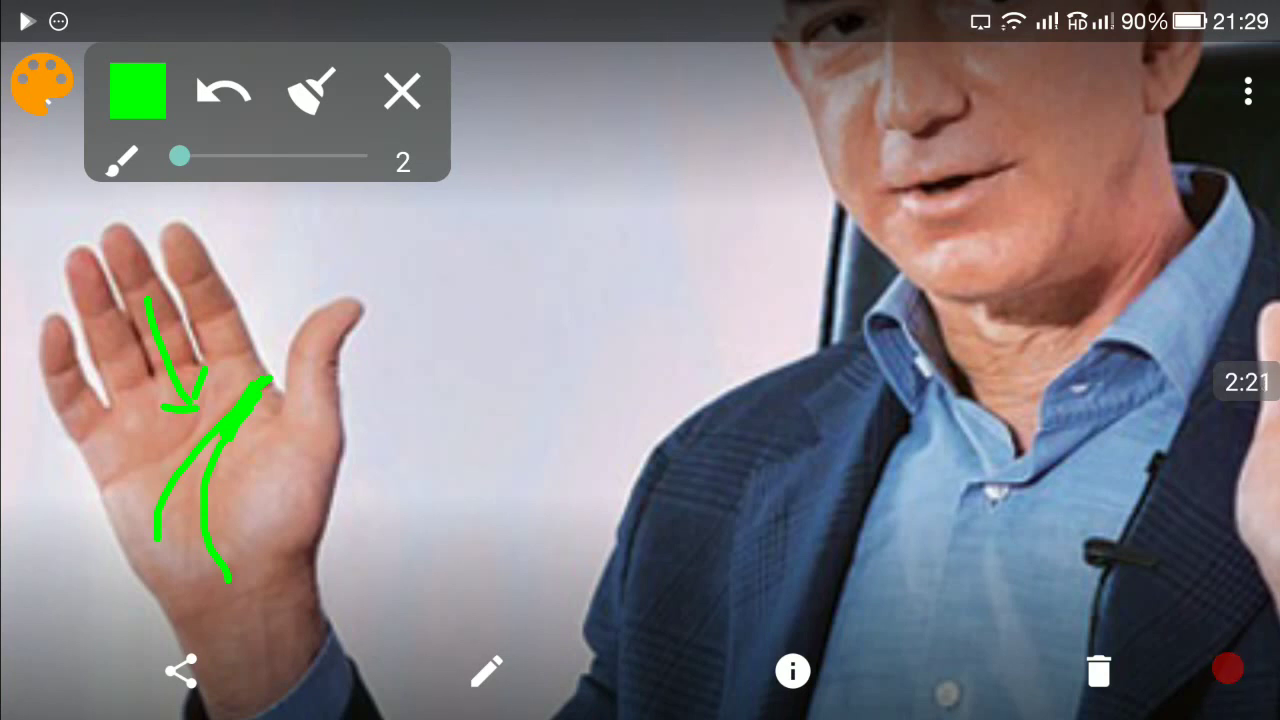
# - Clear the canvas and draw two curved palm lines with an arrowhead where they meet
pyautogui.click(314, 93)
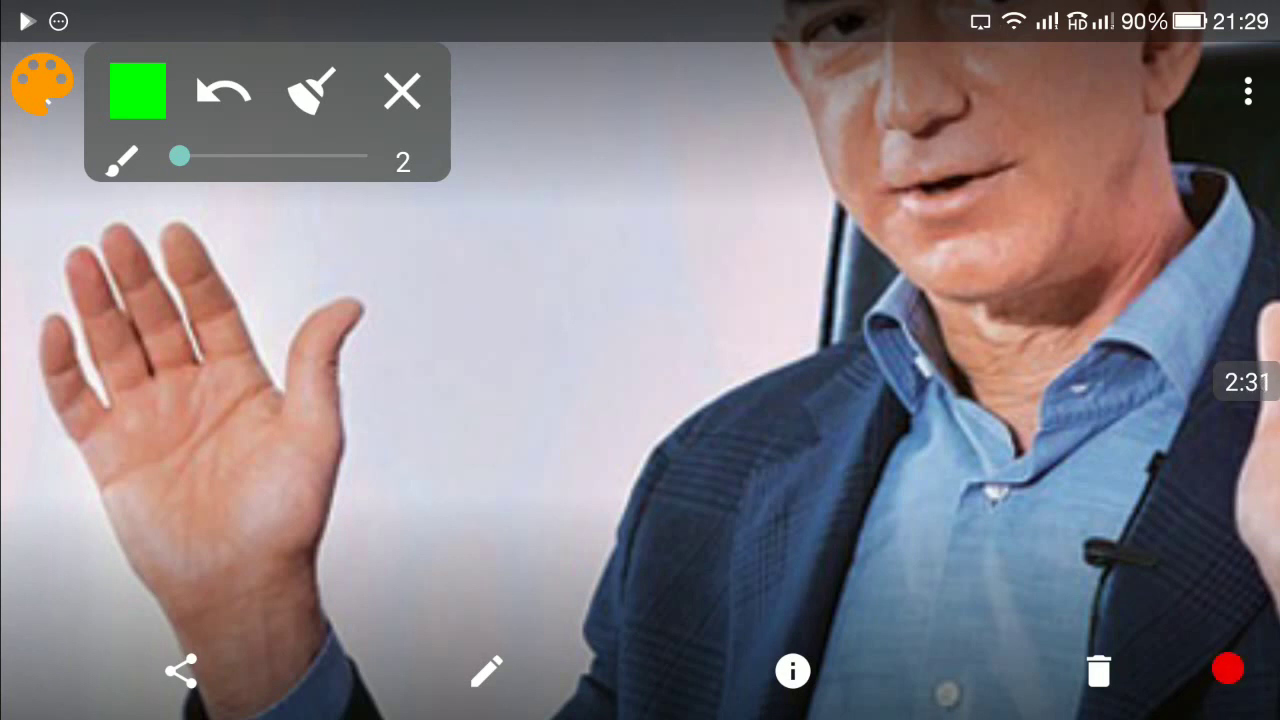
pyautogui.moveTo(270, 390)
pyautogui.mouseDown()
pyautogui.moveTo(169, 491)
pyautogui.moveTo(152, 540)
pyautogui.mouseUp()
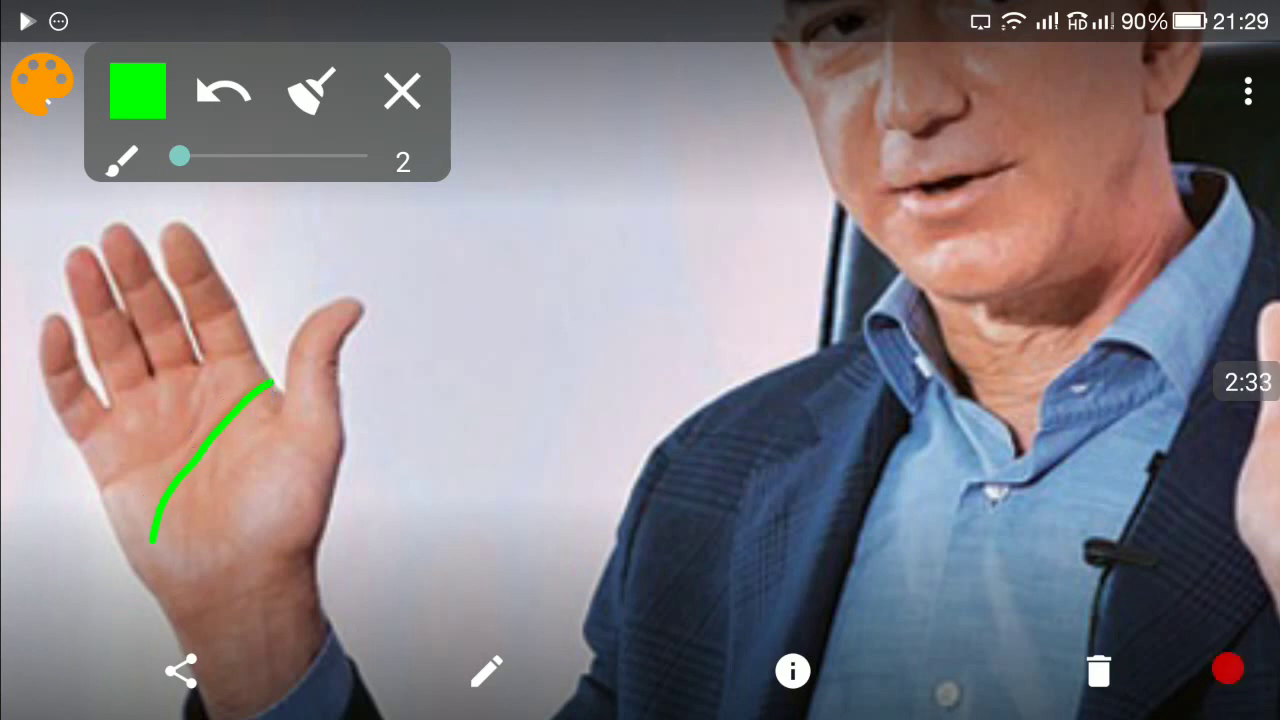
pyautogui.moveTo(245, 410)
pyautogui.mouseDown()
pyautogui.moveTo(215, 518)
pyautogui.moveTo(265, 578)
pyautogui.mouseUp()
pyautogui.moveTo(238, 435)
pyautogui.mouseDown()
pyautogui.moveTo(234, 420)
pyautogui.moveTo(272, 380)
pyautogui.mouseUp()
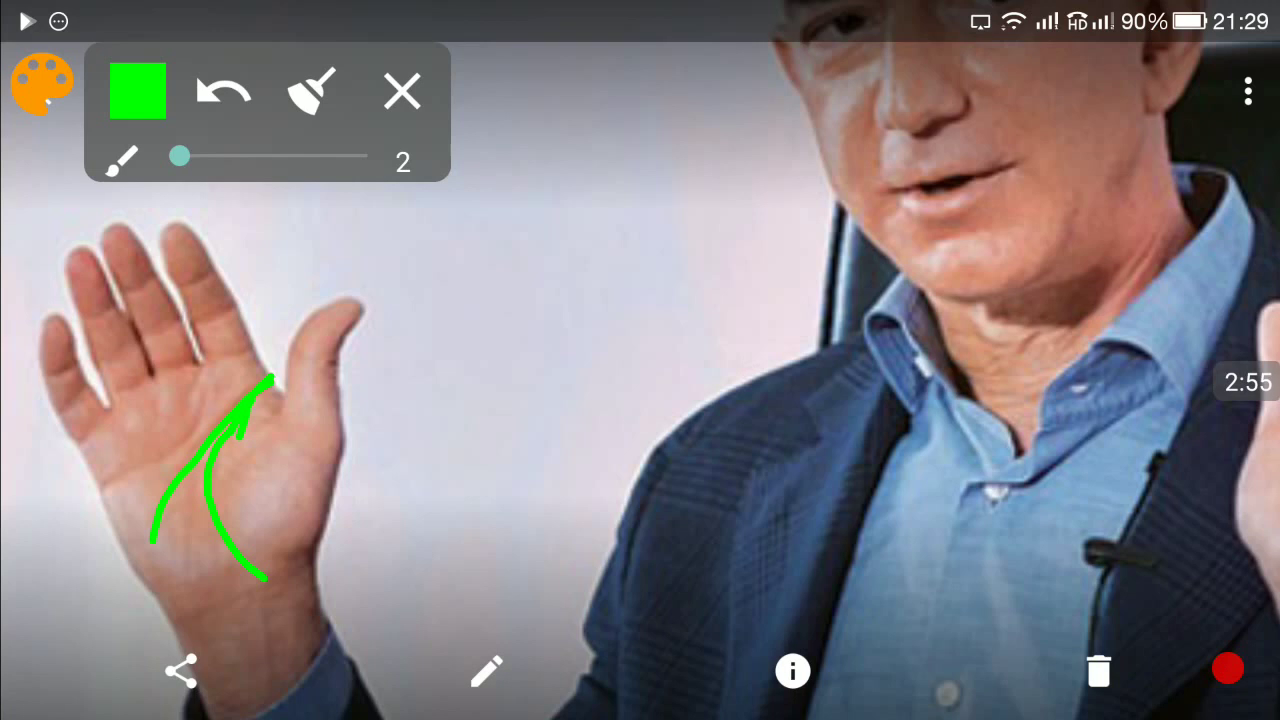
# - Clear the palm, draw a vertical line, and circle and scribble its bottom end near the wrist
pyautogui.click(313, 92)
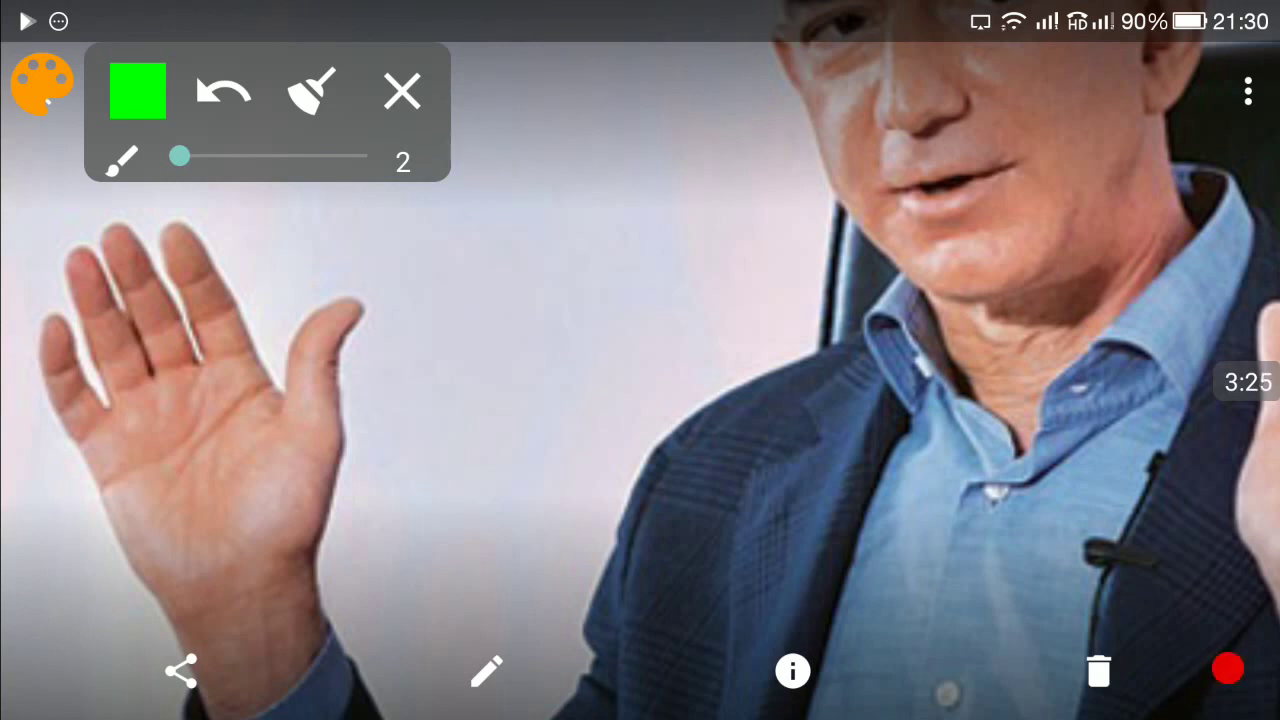
pyautogui.moveTo(190, 560); pyautogui.dragTo(193, 405)
pyautogui.moveTo(168, 512)
pyautogui.mouseDown()
pyautogui.moveTo(175, 612)
pyautogui.moveTo(188, 505)
pyautogui.moveTo(160, 515)
pyautogui.mouseUp()
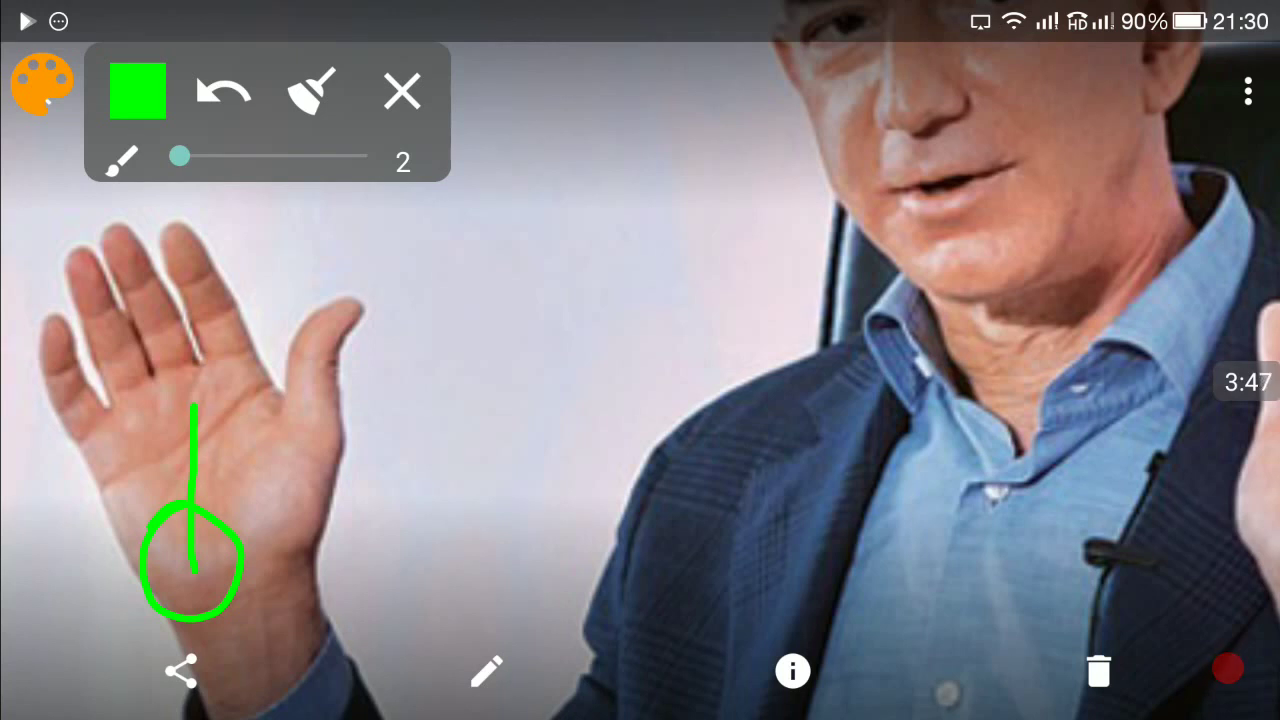
pyautogui.moveTo(165, 525)
pyautogui.mouseDown()
pyautogui.moveTo(150, 570)
pyautogui.moveTo(225, 555)
pyautogui.moveTo(170, 600)
pyautogui.moveTo(165, 535)
pyautogui.mouseUp()
# - Clear the palm, trace a curved line across it, and draw an arrow down to its top
pyautogui.click(313, 92)
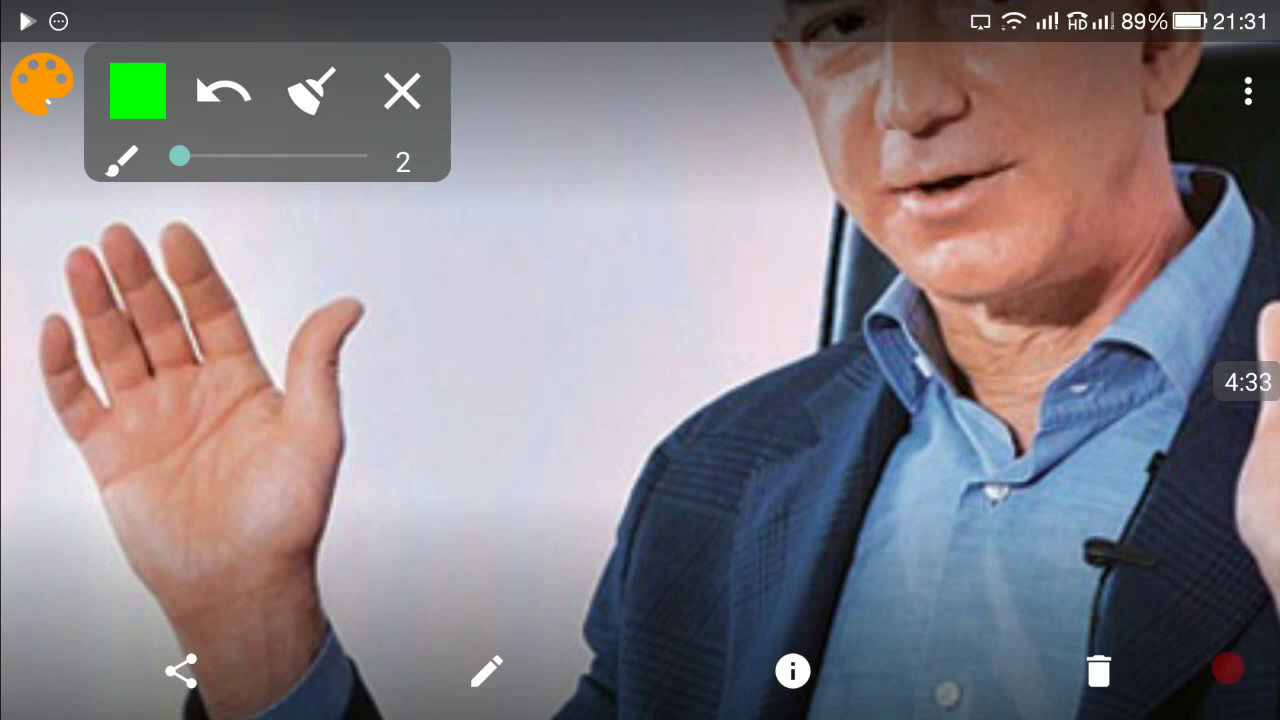
pyautogui.moveTo(202, 385); pyautogui.dragTo(108, 490)
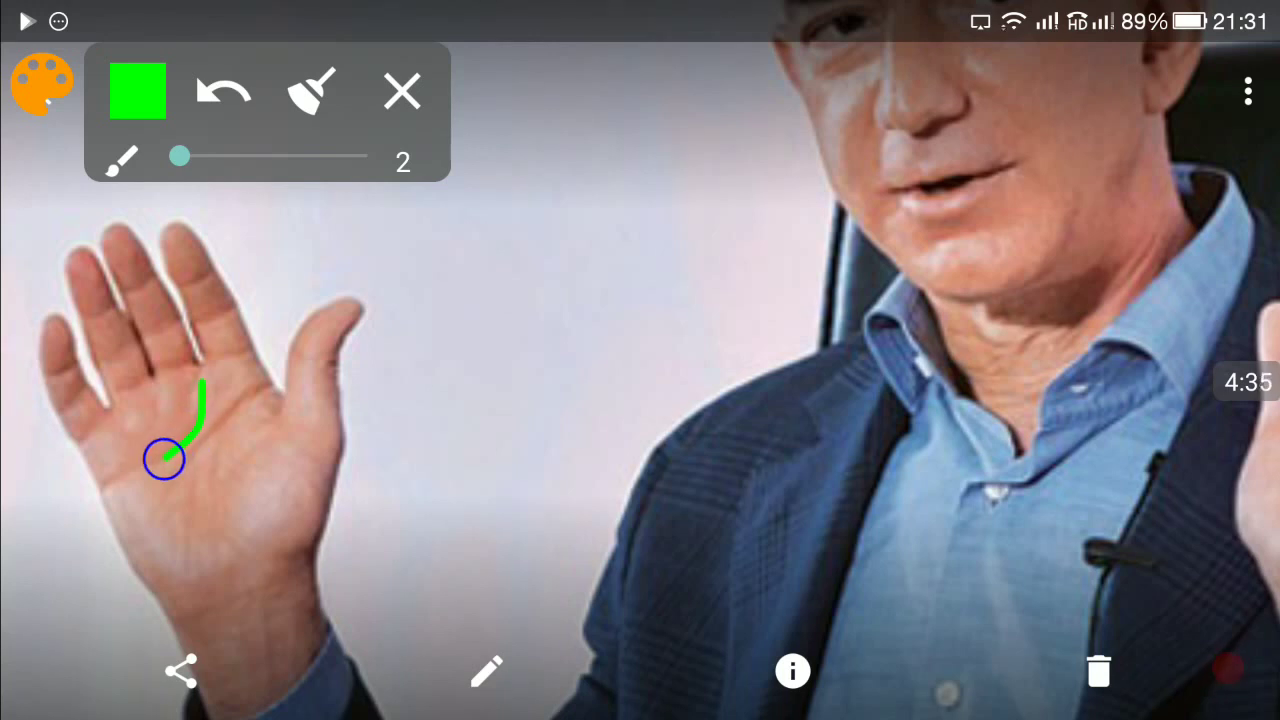
pyautogui.moveTo(152, 300)
pyautogui.mouseDown()
pyautogui.moveTo(200, 382)
pyautogui.moveTo(184, 368)
pyautogui.mouseUp()
pyautogui.moveTo(196, 320); pyautogui.dragTo(186, 368)
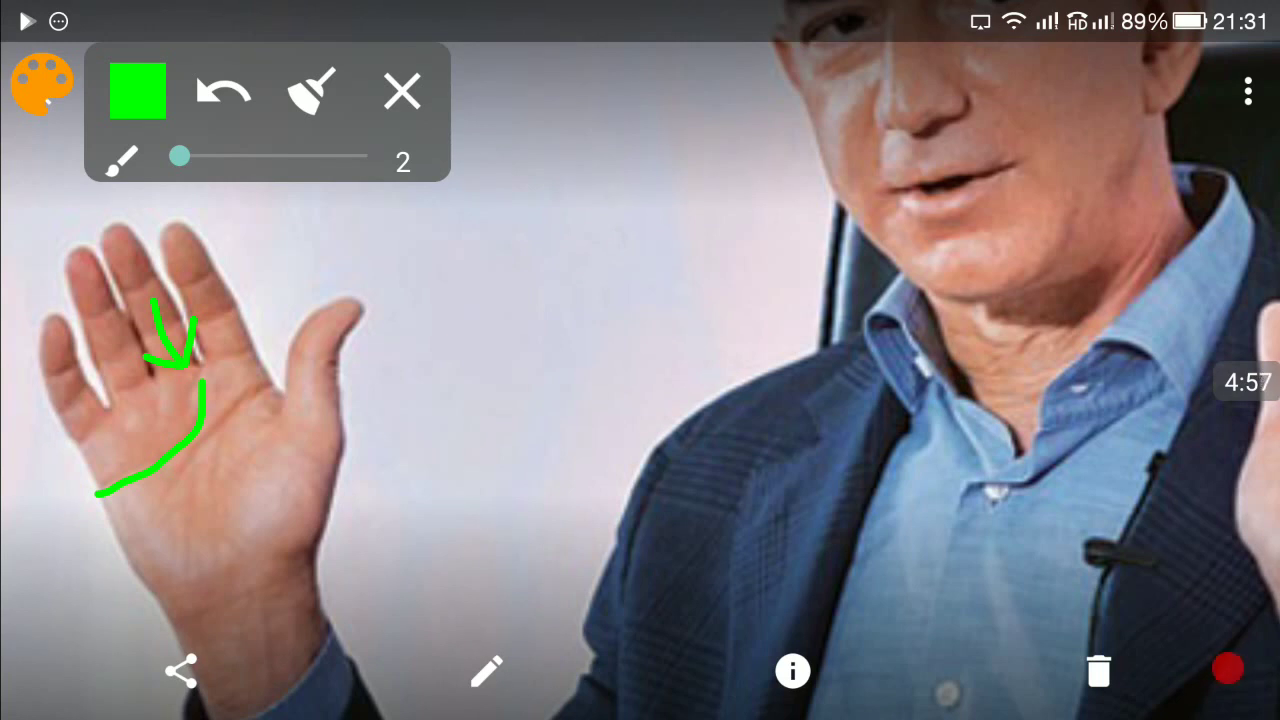
# - Clear the hand and sketch a trial finger arrow with a circled palm spot
pyautogui.click(312, 92)
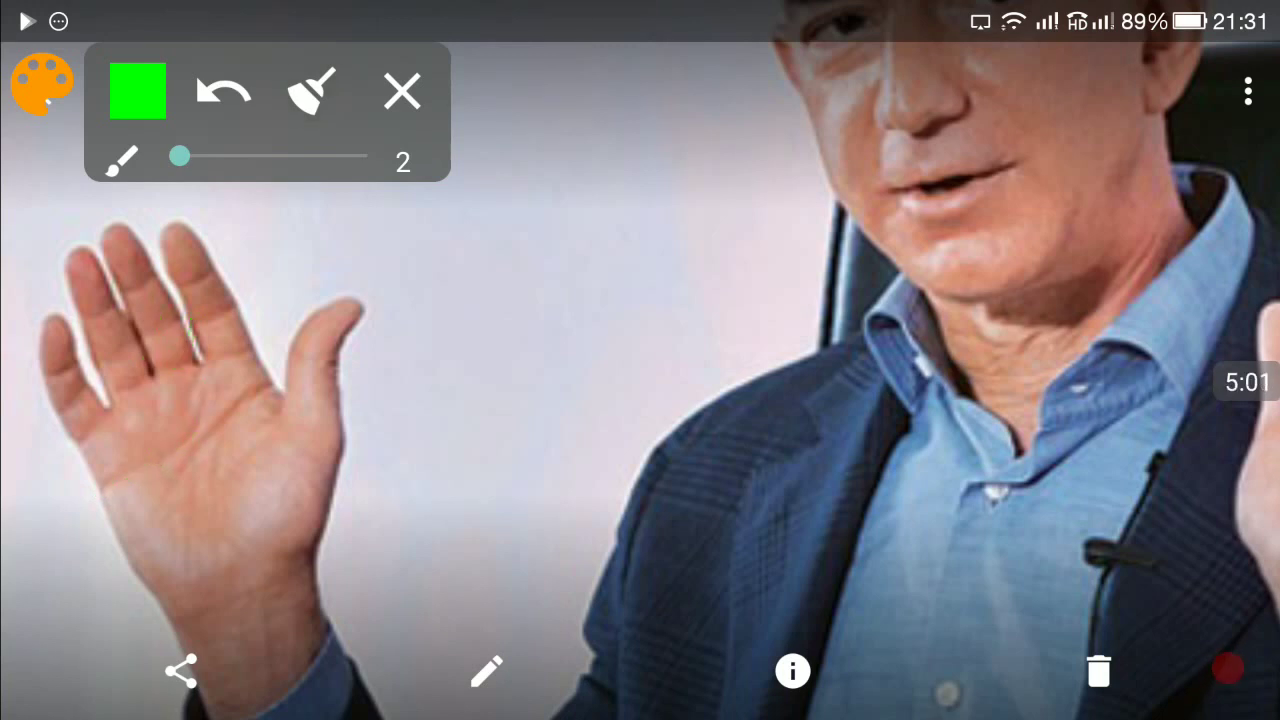
pyautogui.moveTo(146, 295); pyautogui.dragTo(166, 360)
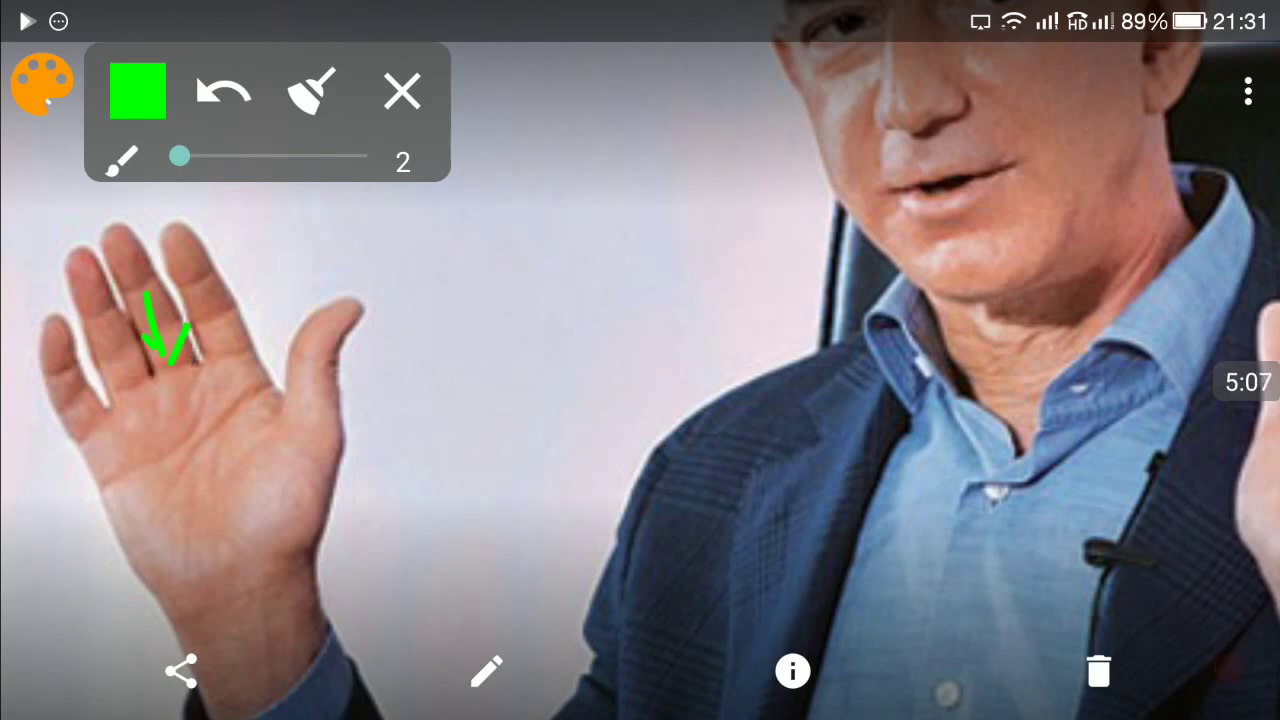
pyautogui.moveTo(188, 400); pyautogui.dragTo(172, 385)
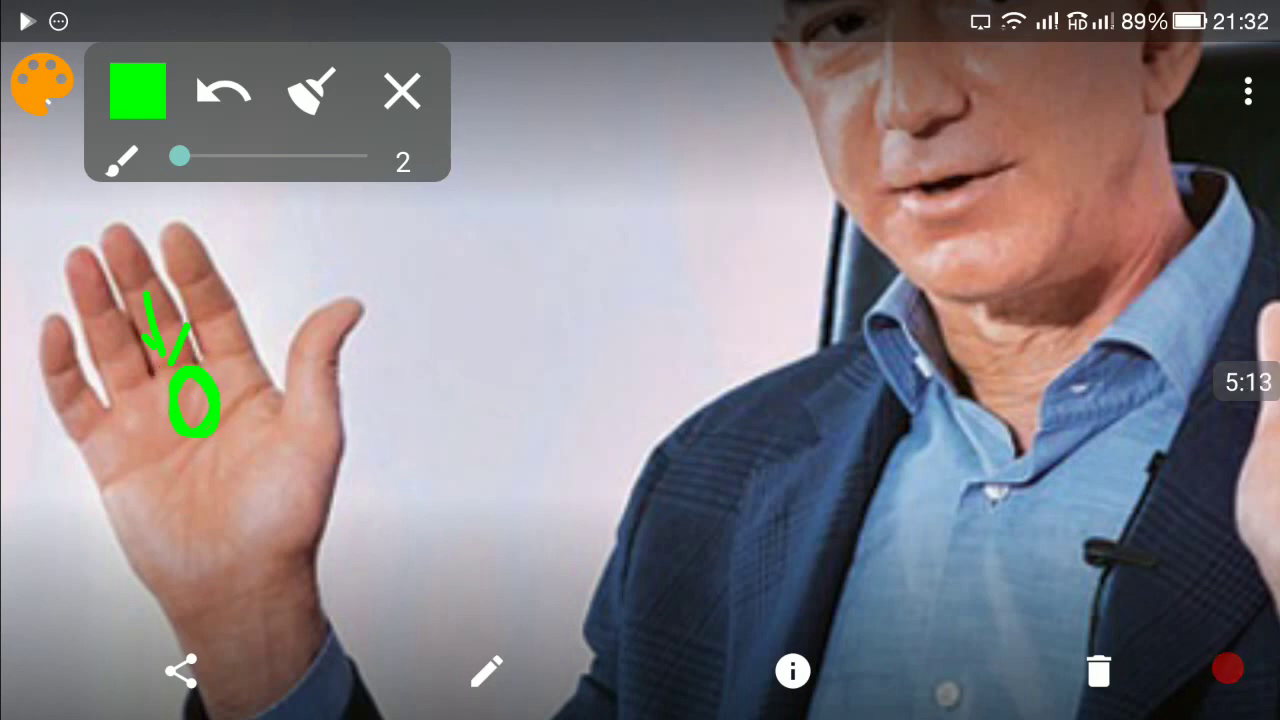
# - Clear again, trace the palm curve toward the middle finger, and add arrows on the finger
pyautogui.click(312, 92)
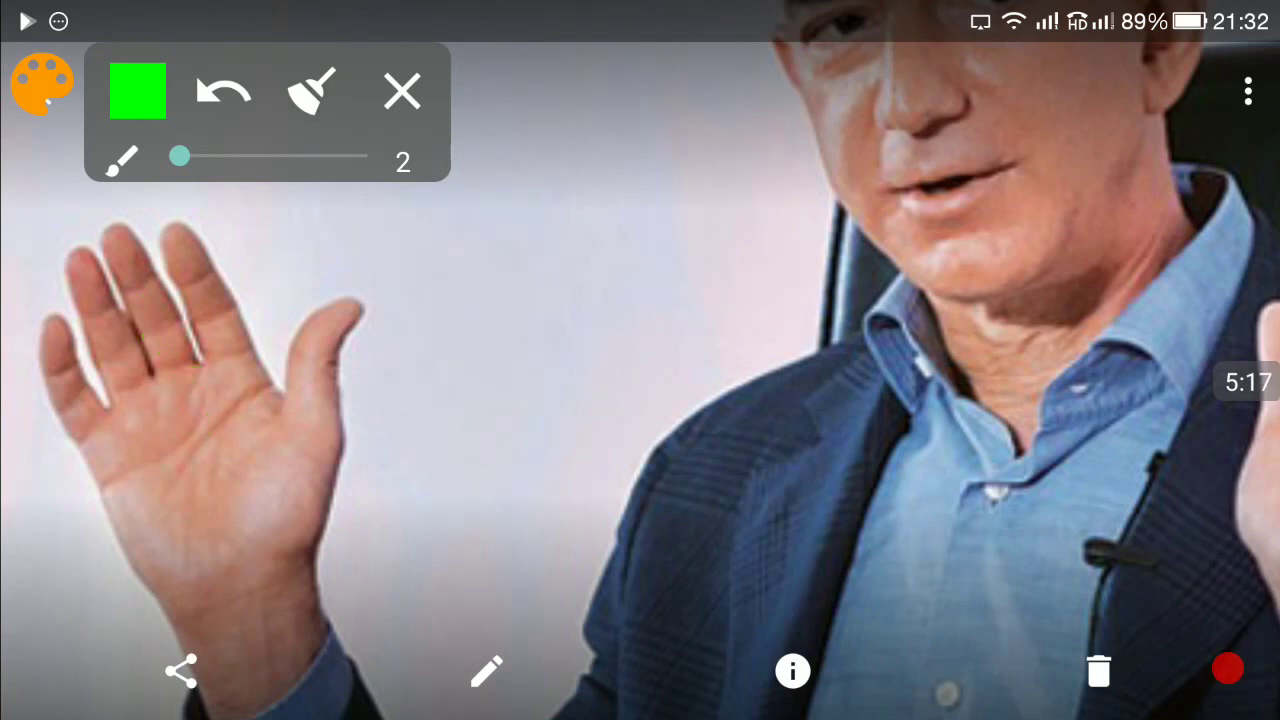
pyautogui.moveTo(197, 395); pyautogui.dragTo(104, 488)
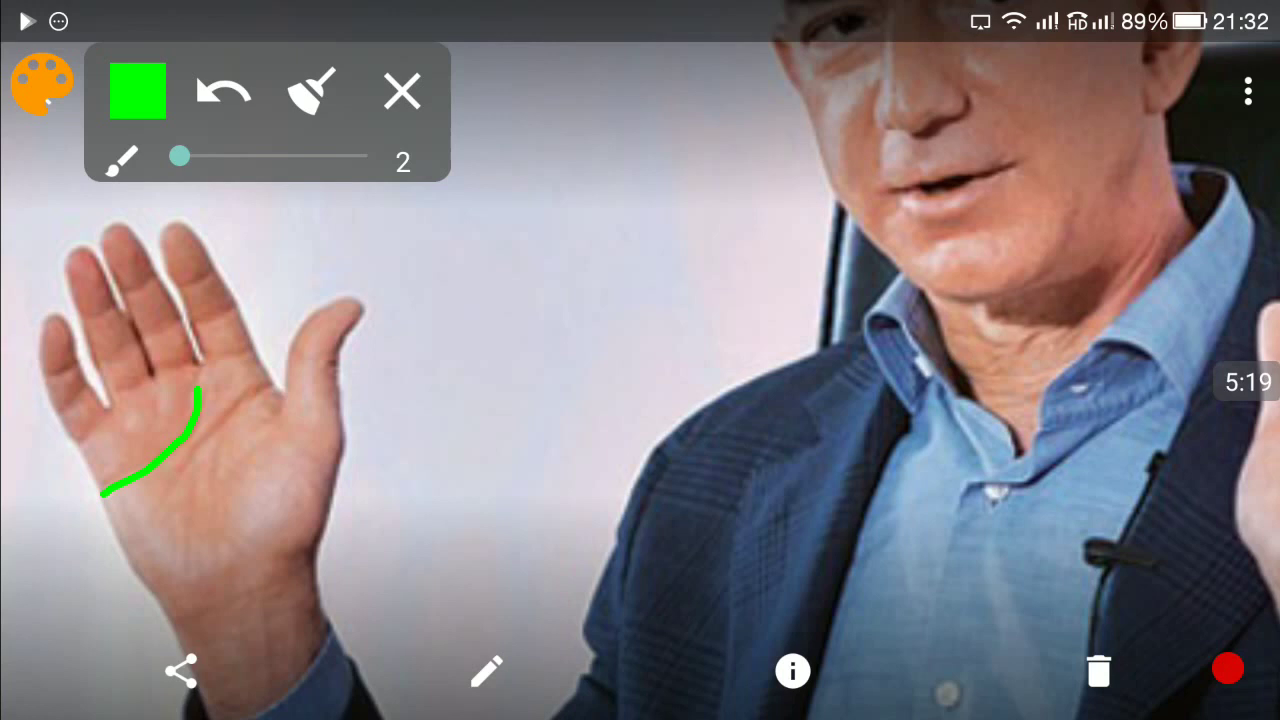
pyautogui.moveTo(165, 330); pyautogui.dragTo(197, 395)
pyautogui.moveTo(212, 345); pyautogui.dragTo(180, 380)
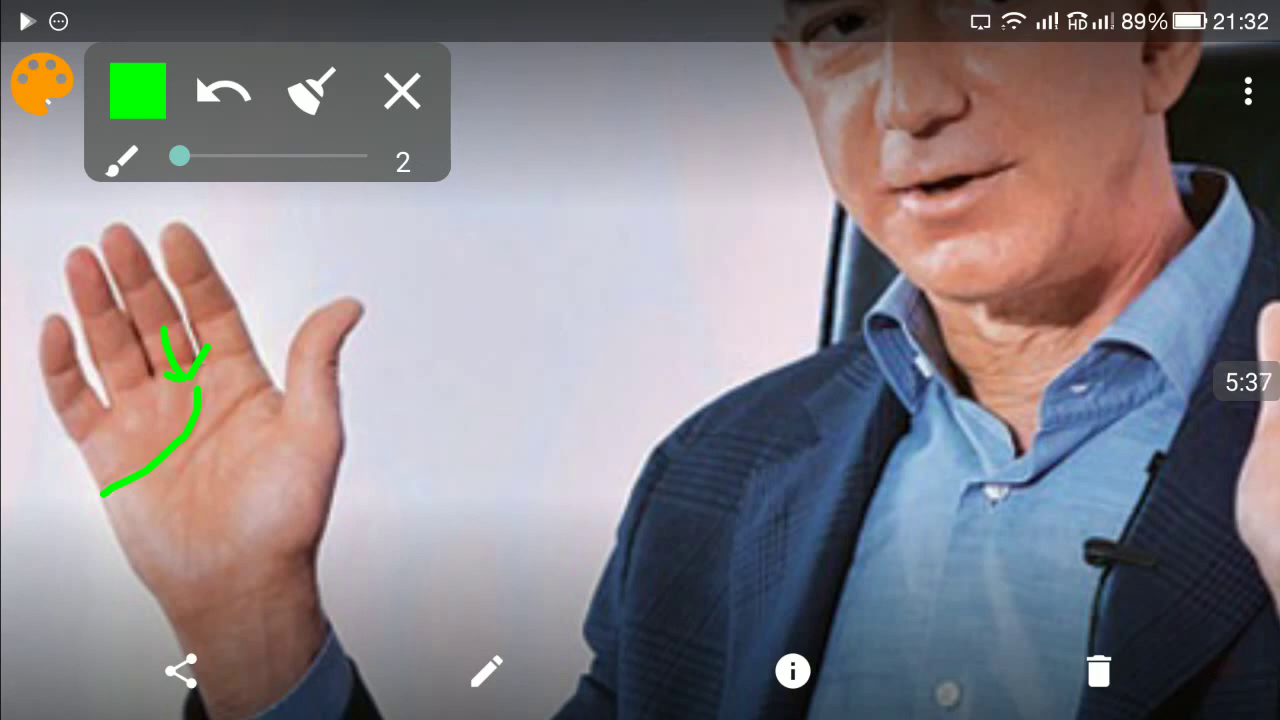
pyautogui.moveTo(120, 260); pyautogui.dragTo(160, 288)
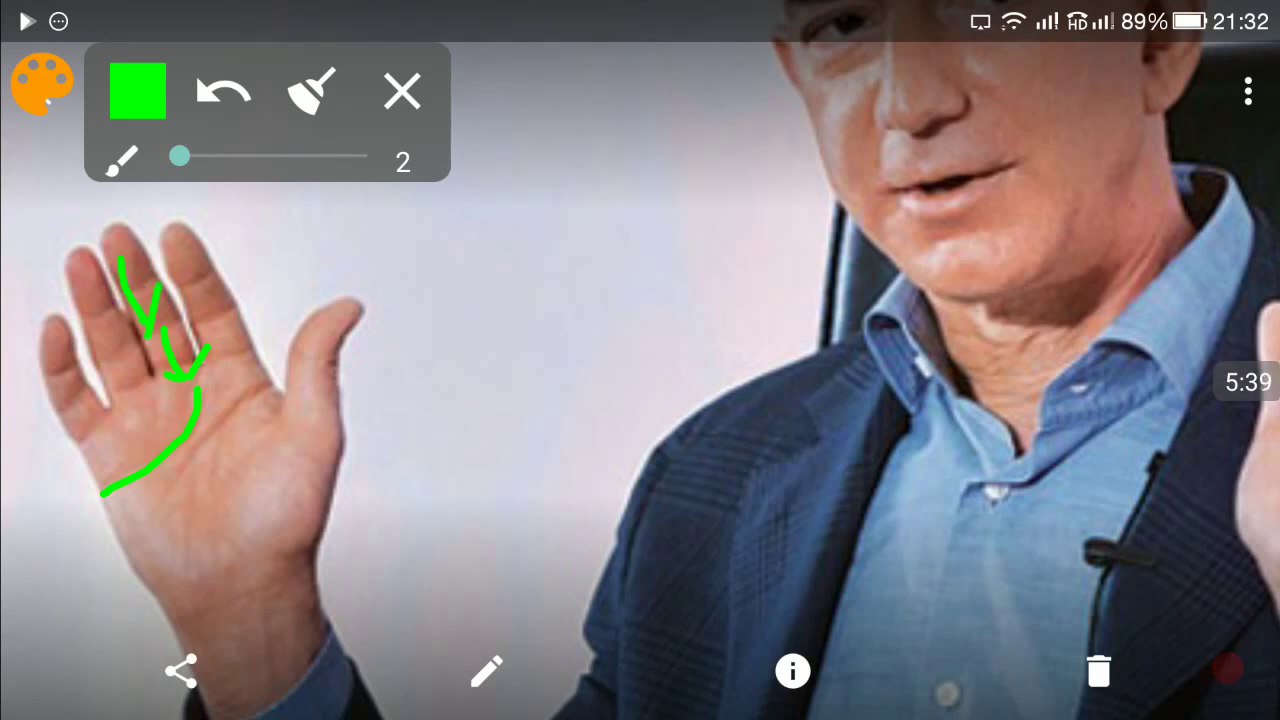
pyautogui.moveTo(112, 320); pyautogui.dragTo(148, 330)
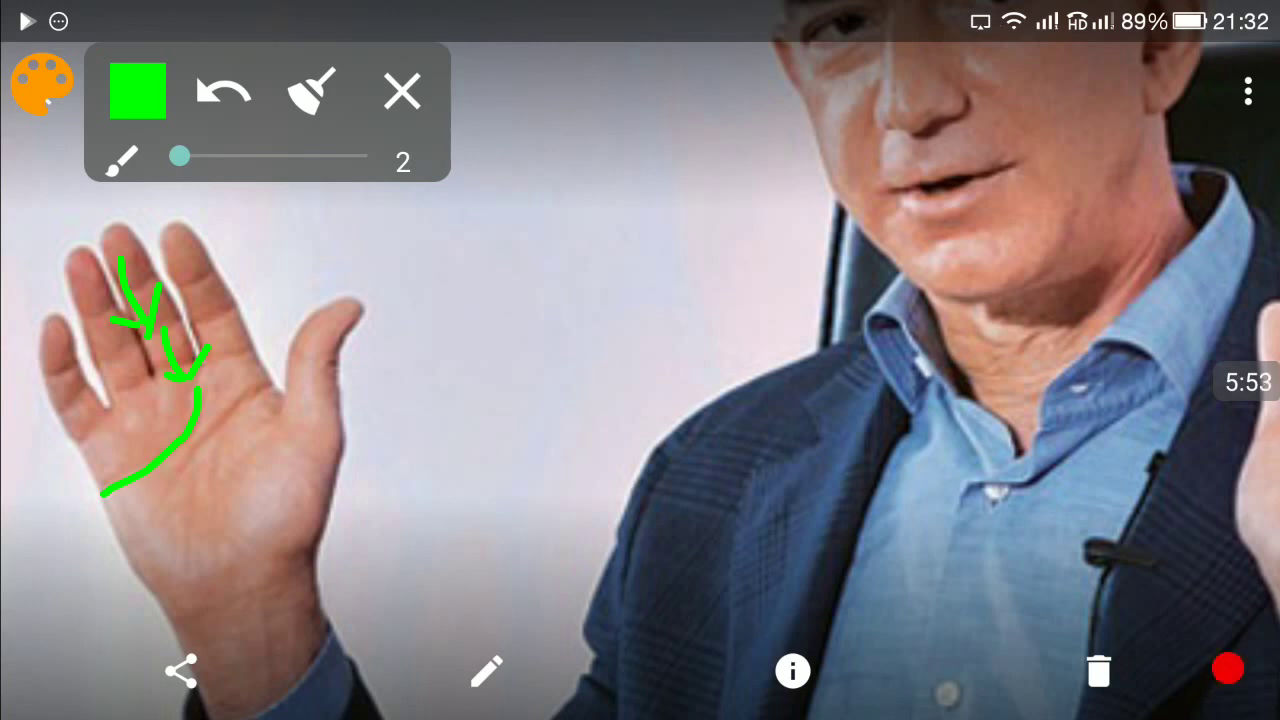
# - Try and erase thumb marks, including a number 1, then exit drawing mode
pyautogui.click(312, 92)
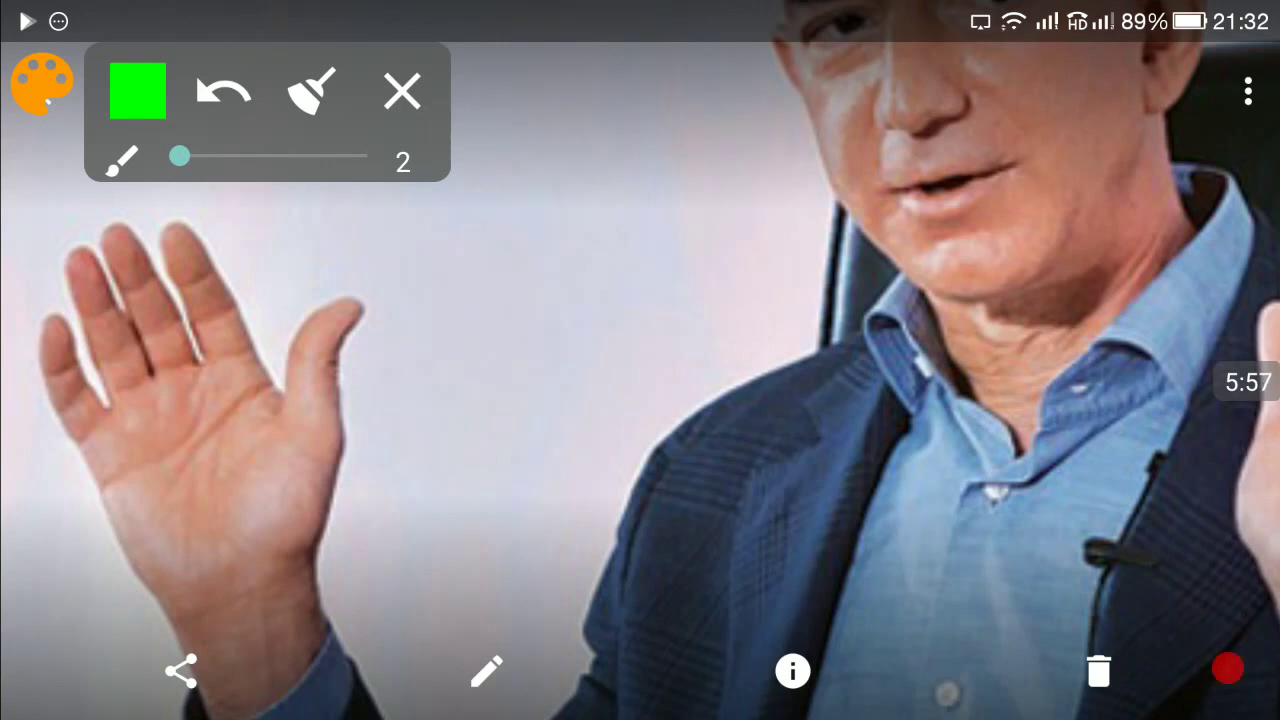
pyautogui.moveTo(300, 345); pyautogui.dragTo(340, 350)
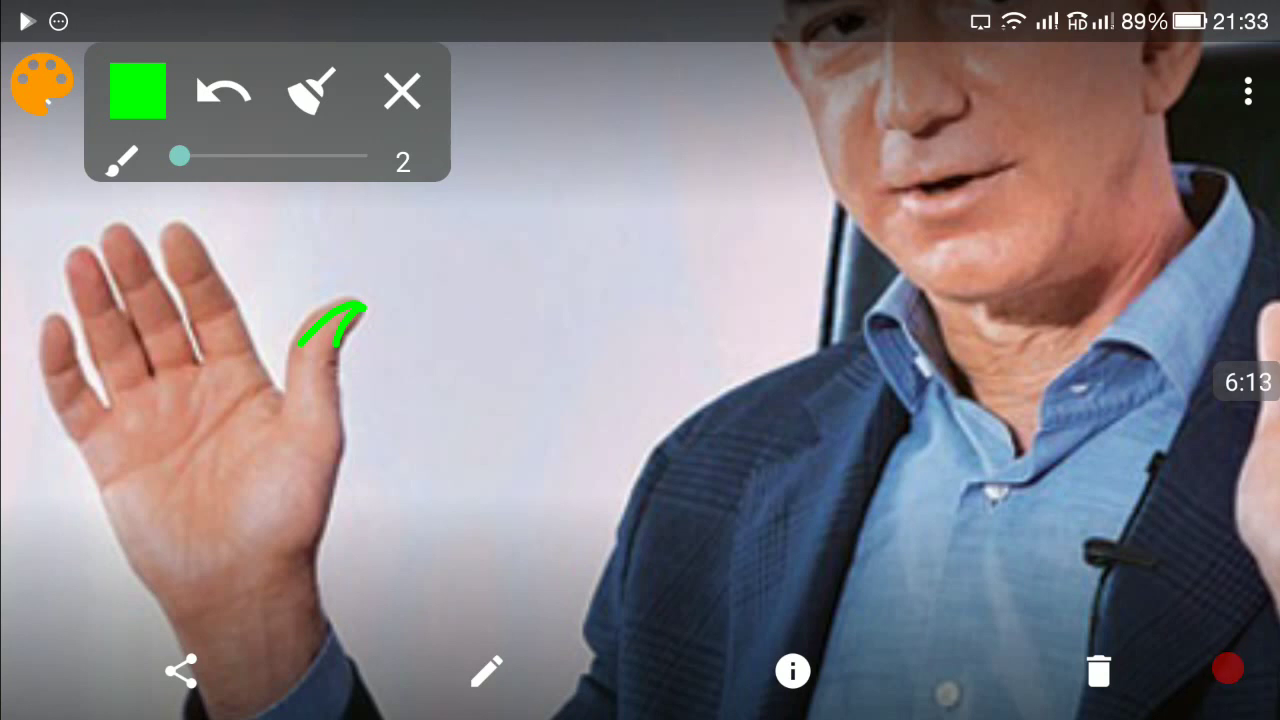
pyautogui.click(222, 93)
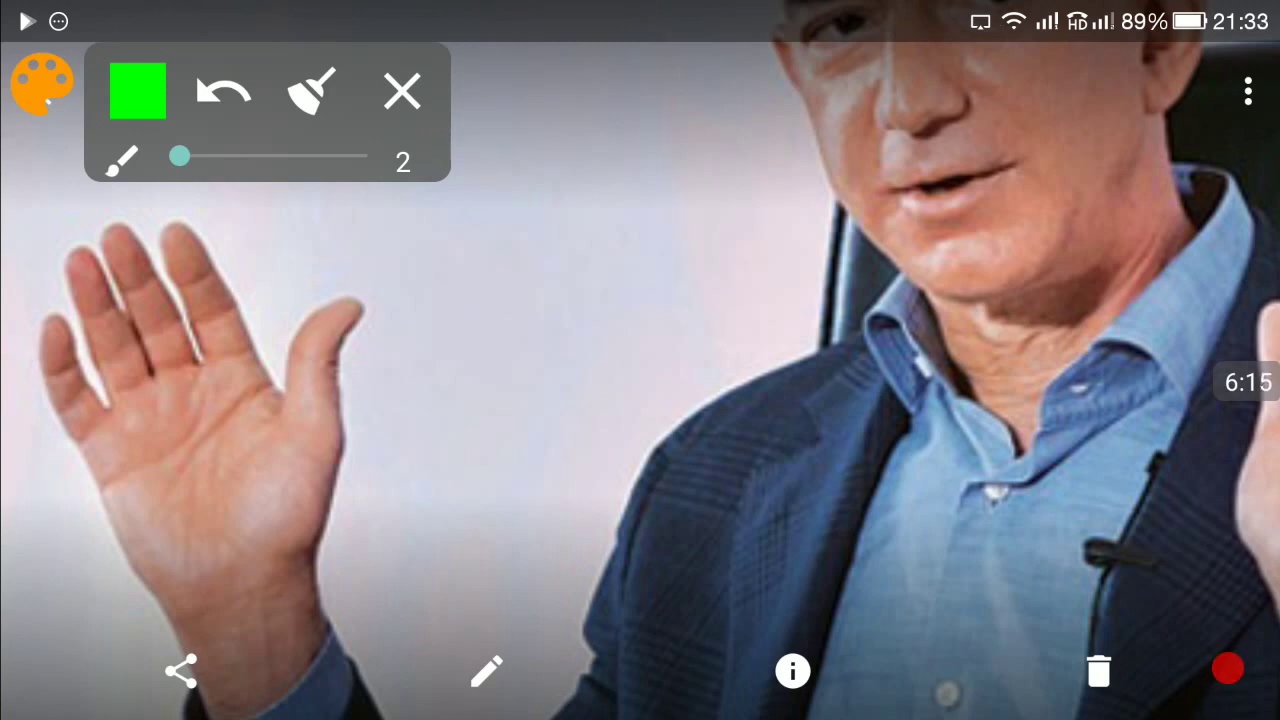
pyautogui.moveTo(310, 345); pyautogui.dragTo(335, 378)
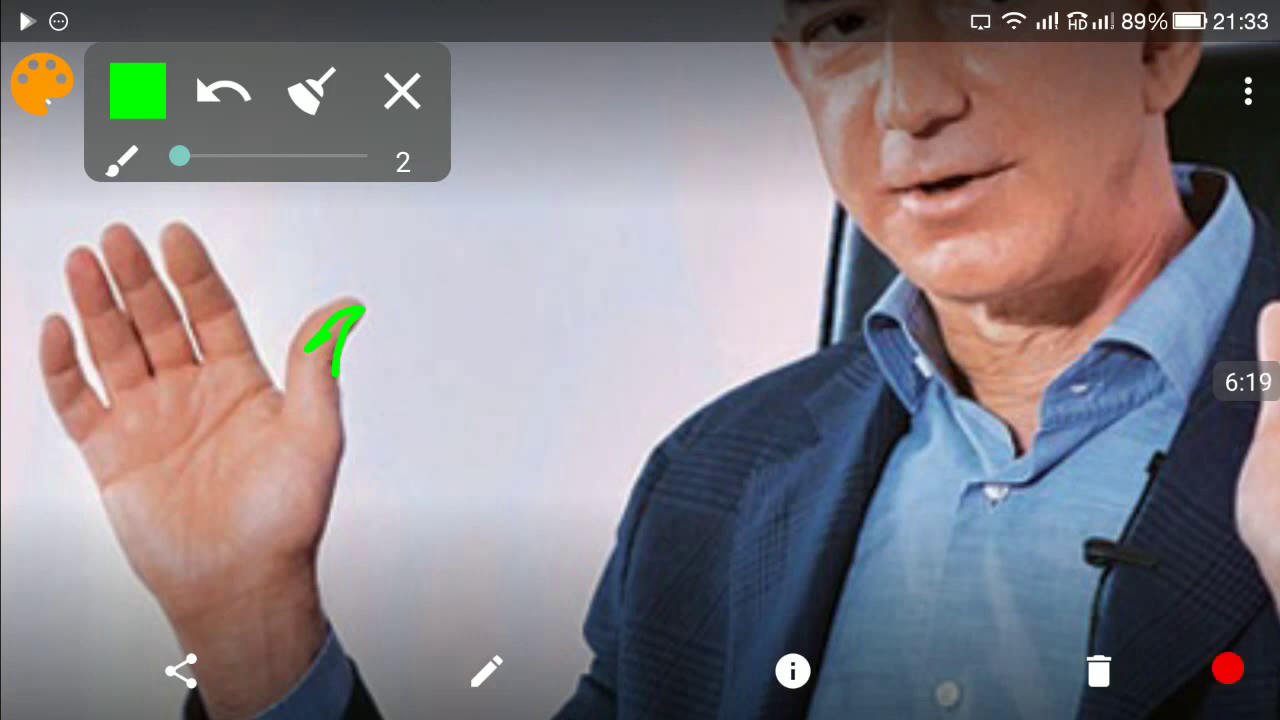
pyautogui.click(312, 93)
pyautogui.click(402, 93)
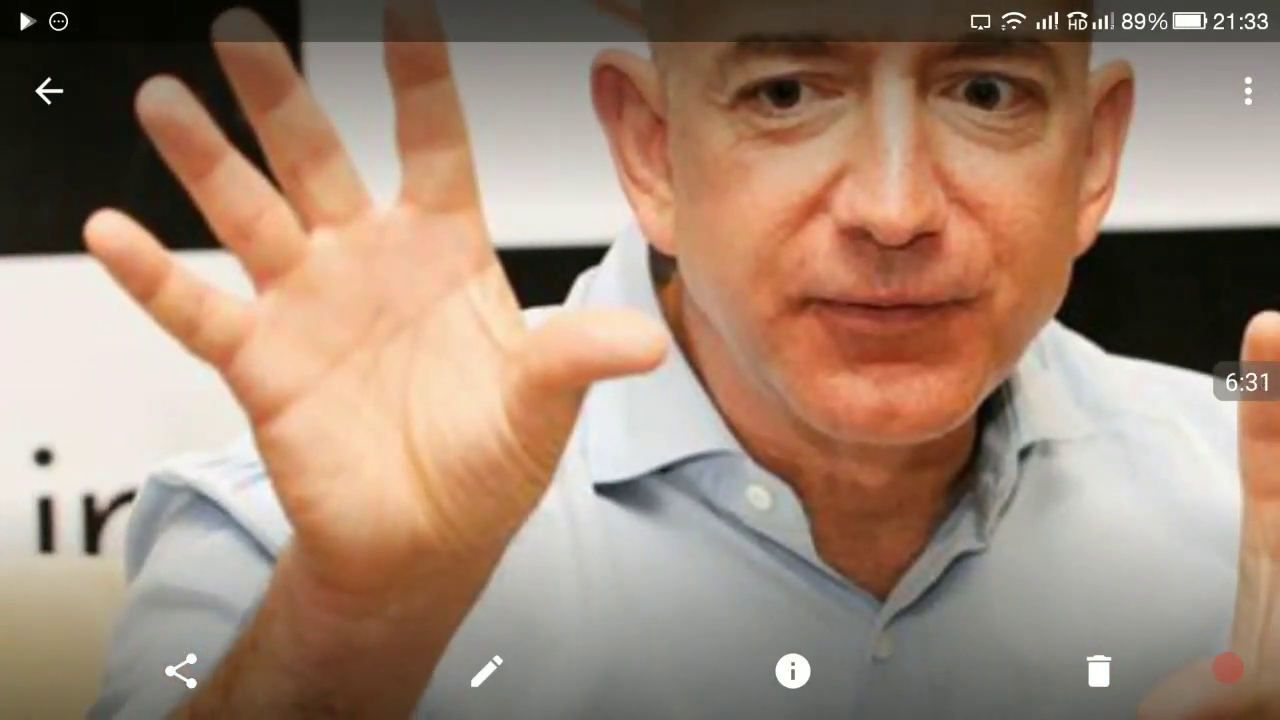
# - On the next palm photo, sketch a thumb loop and two curves down the palm
pyautogui.moveTo(558, 382)
pyautogui.mouseDown()
pyautogui.moveTo(666, 343)
pyautogui.moveTo(588, 375)
pyautogui.mouseUp()
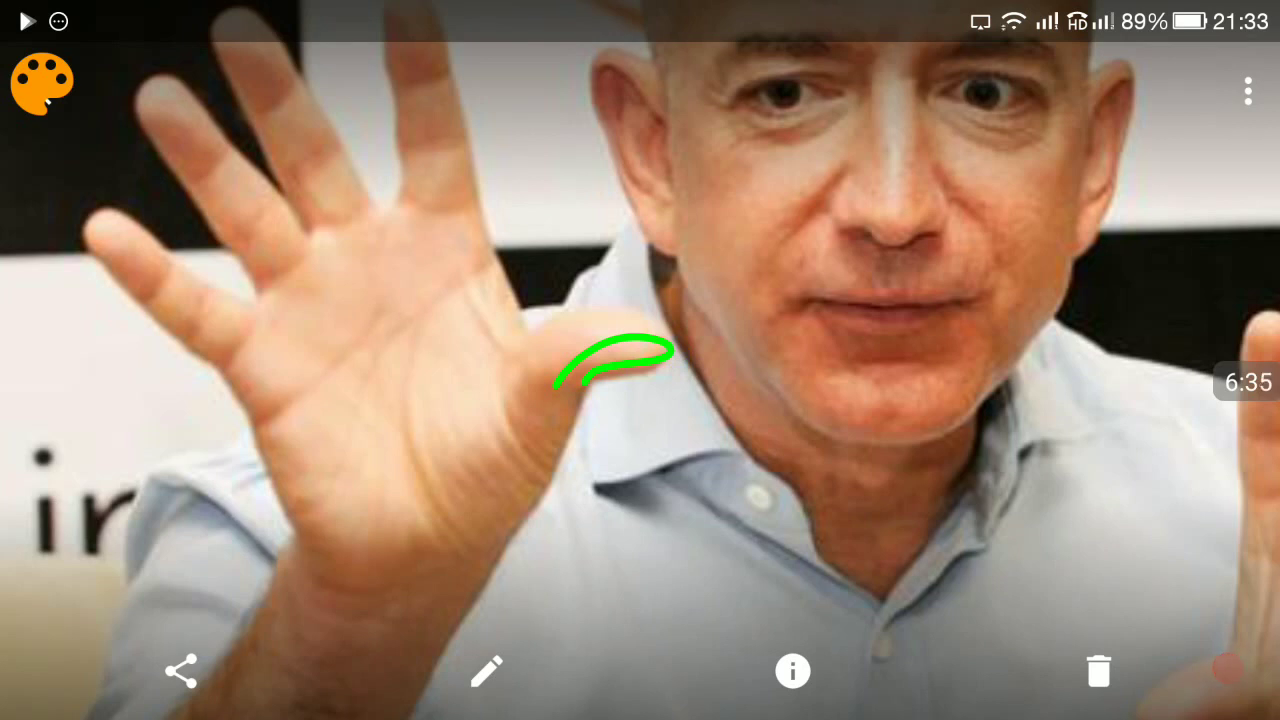
pyautogui.moveTo(480, 272); pyautogui.dragTo(340, 430)
pyautogui.moveTo(480, 280)
pyautogui.mouseDown()
pyautogui.moveTo(457, 289)
pyautogui.moveTo(423, 477)
pyautogui.moveTo(435, 505)
pyautogui.mouseUp()
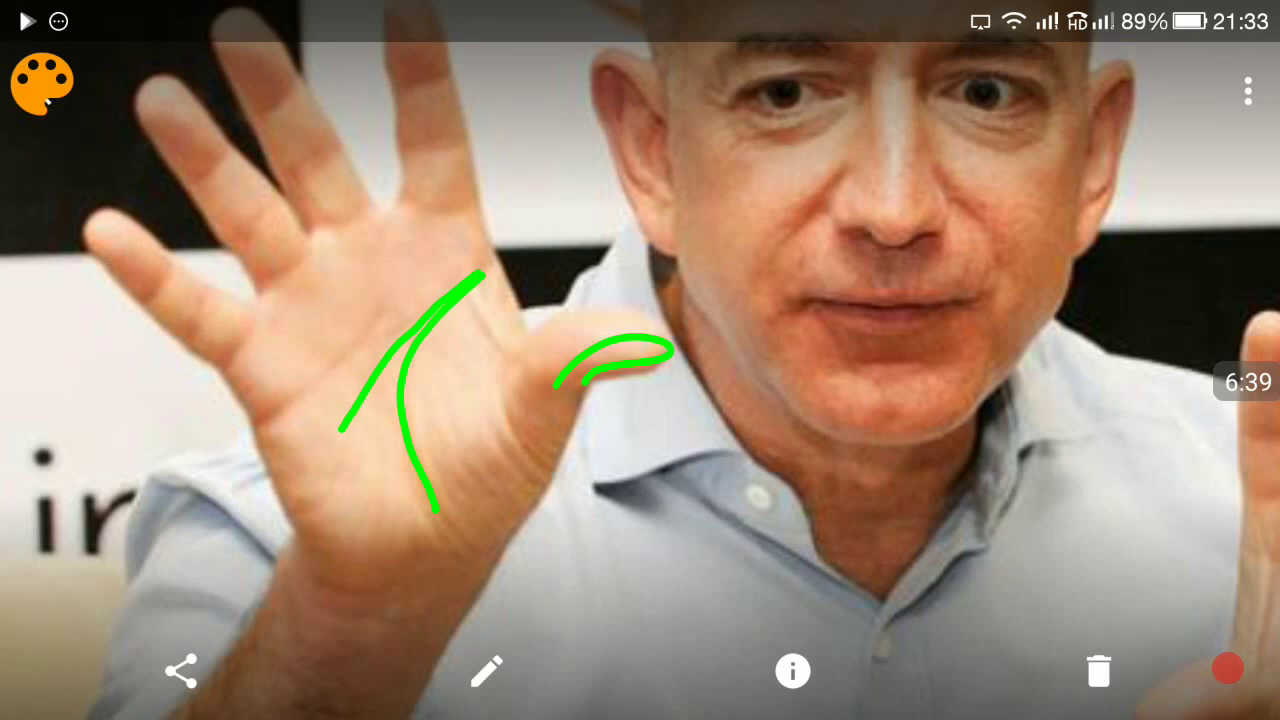
pyautogui.click(42, 84)
# - Clear the photo and trace a palm line down to a circled wrist end
pyautogui.click(312, 92)
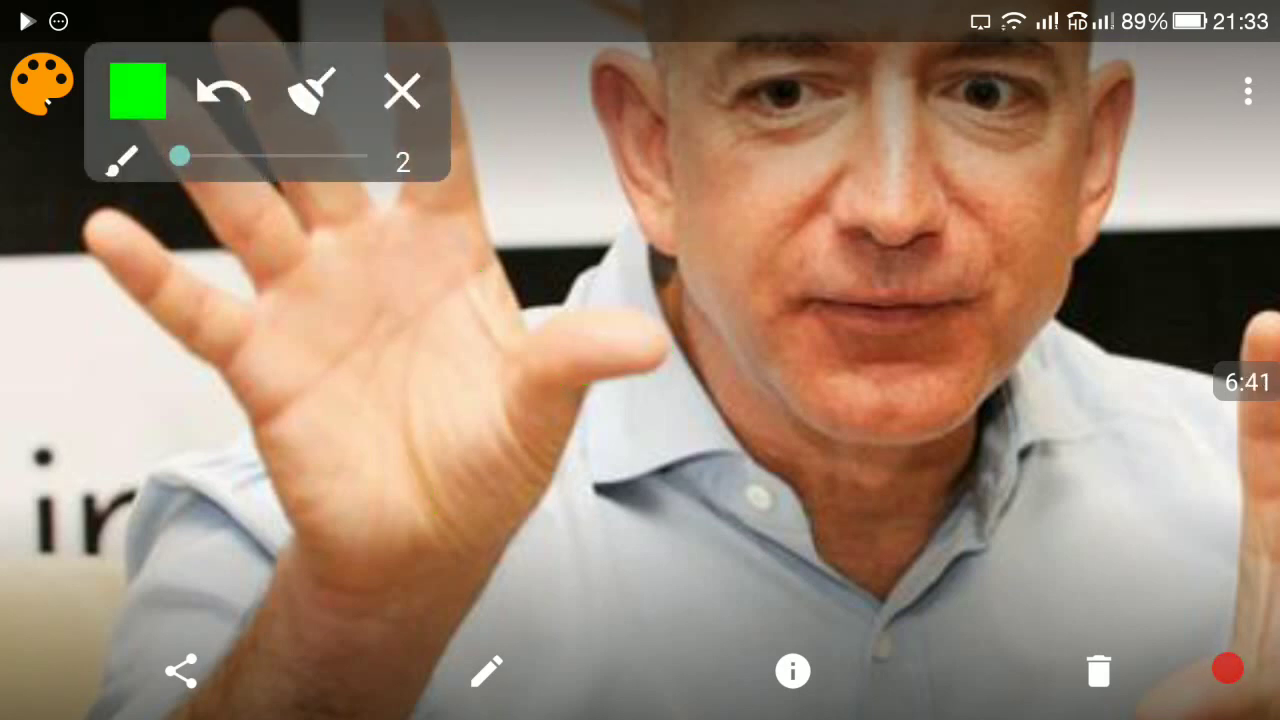
pyautogui.moveTo(500, 262); pyautogui.dragTo(345, 460)
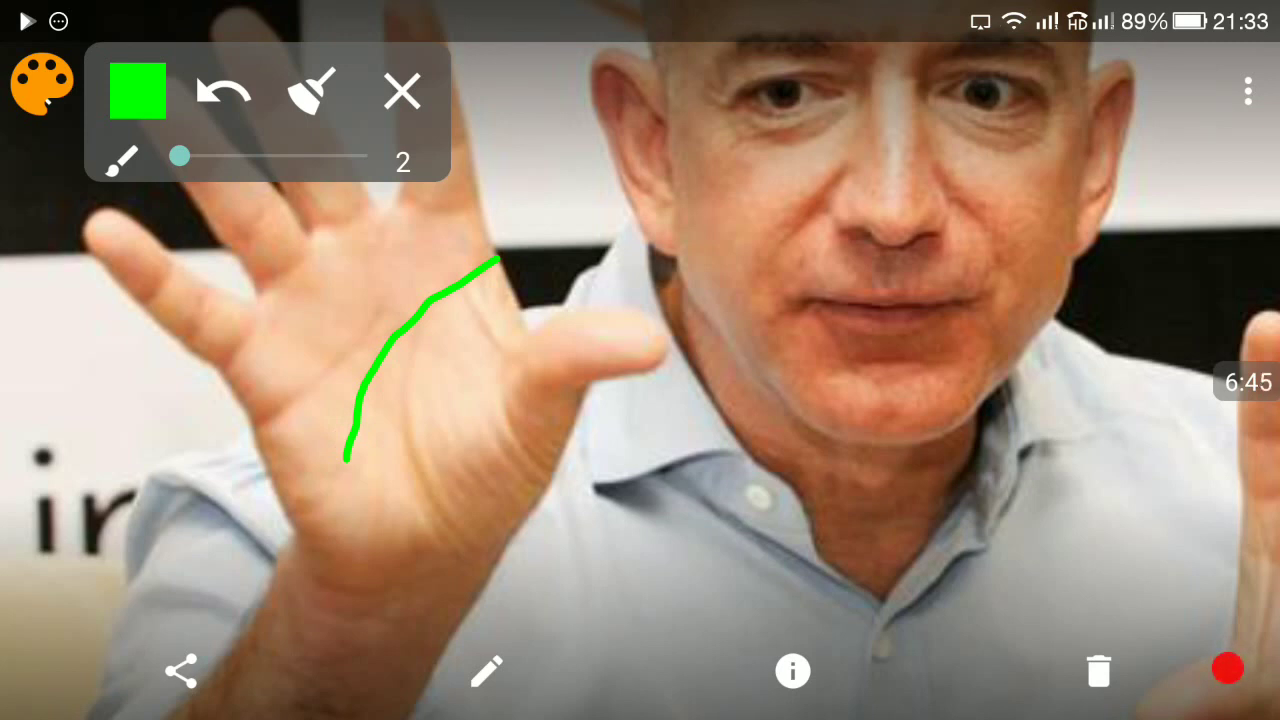
pyautogui.moveTo(345, 460); pyautogui.dragTo(360, 445)
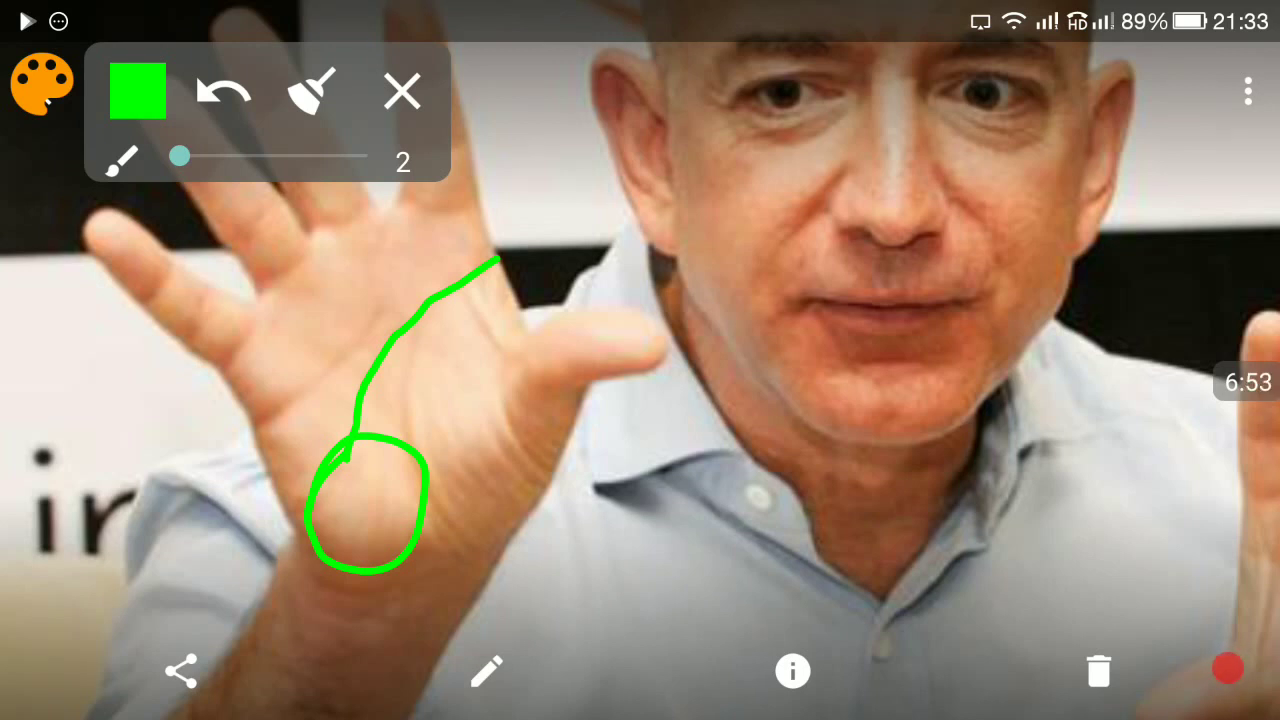
# - Erase and redraw the palm line with its wrist circle, then exit drawing mode
pyautogui.click(312, 92)
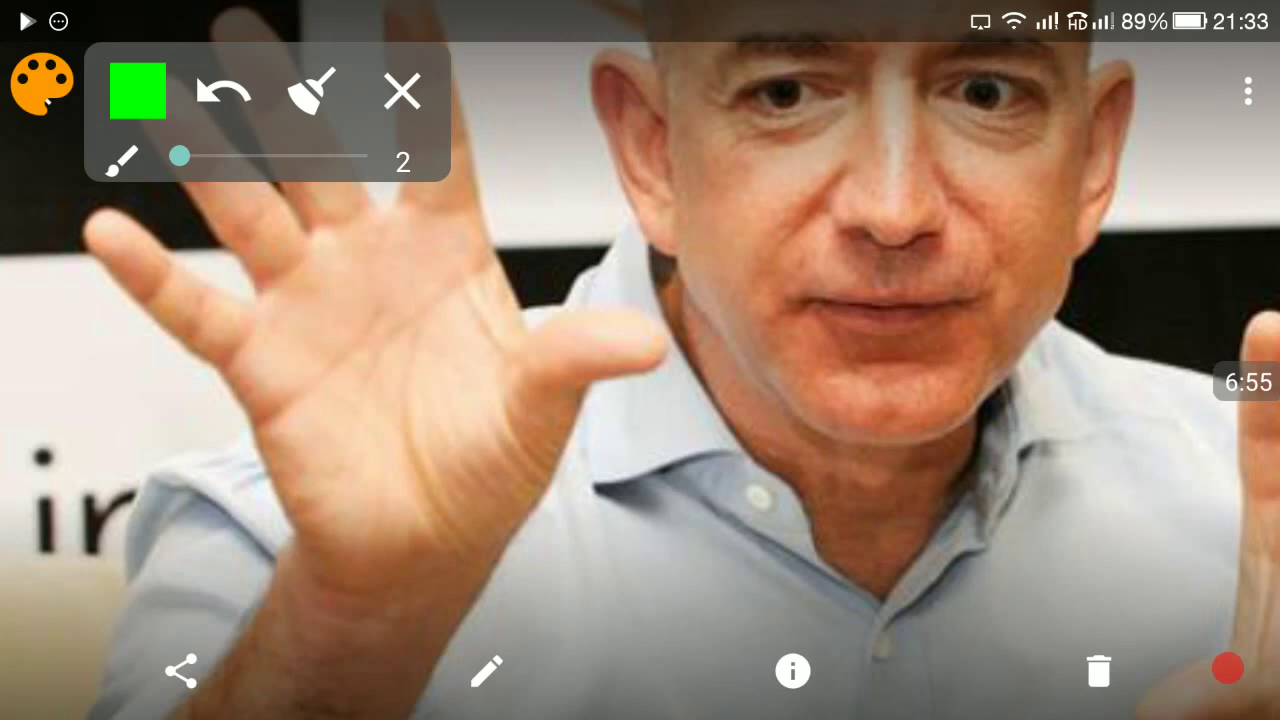
pyautogui.moveTo(490, 262)
pyautogui.mouseDown()
pyautogui.moveTo(365, 527)
pyautogui.moveTo(375, 568)
pyautogui.mouseUp()
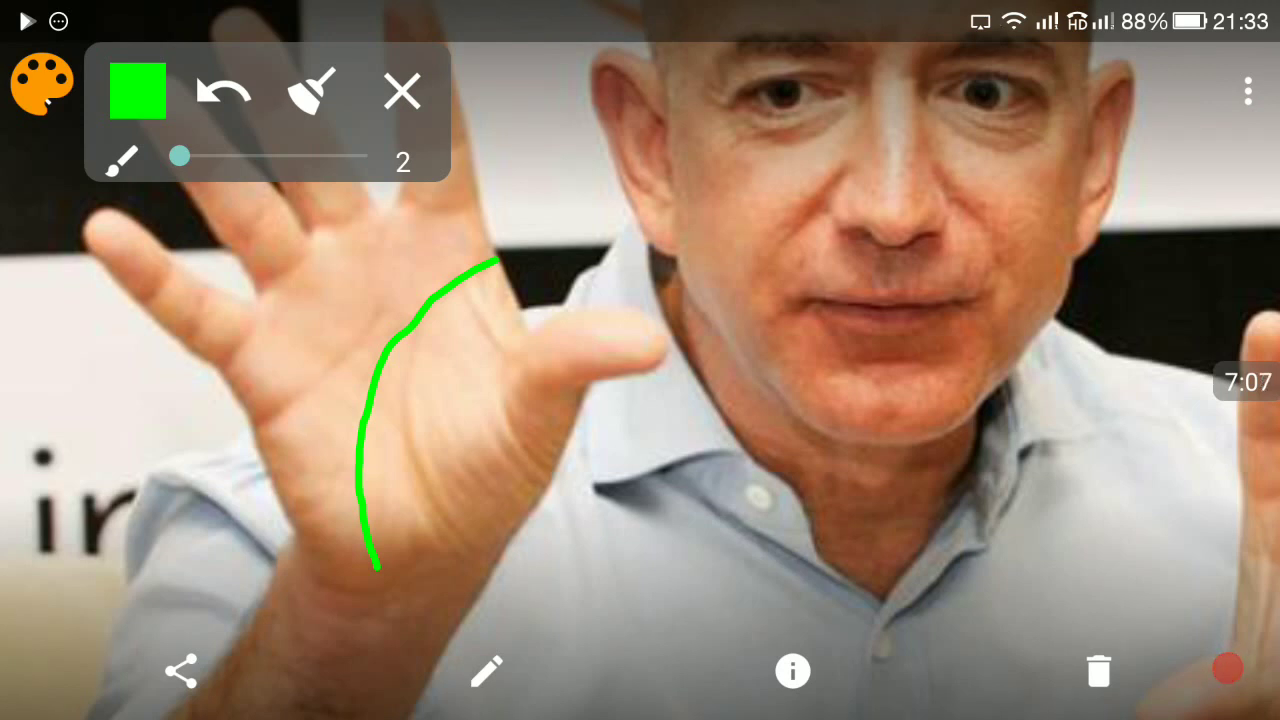
pyautogui.moveTo(343, 490)
pyautogui.mouseDown()
pyautogui.moveTo(408, 489)
pyautogui.moveTo(340, 494)
pyautogui.mouseUp()
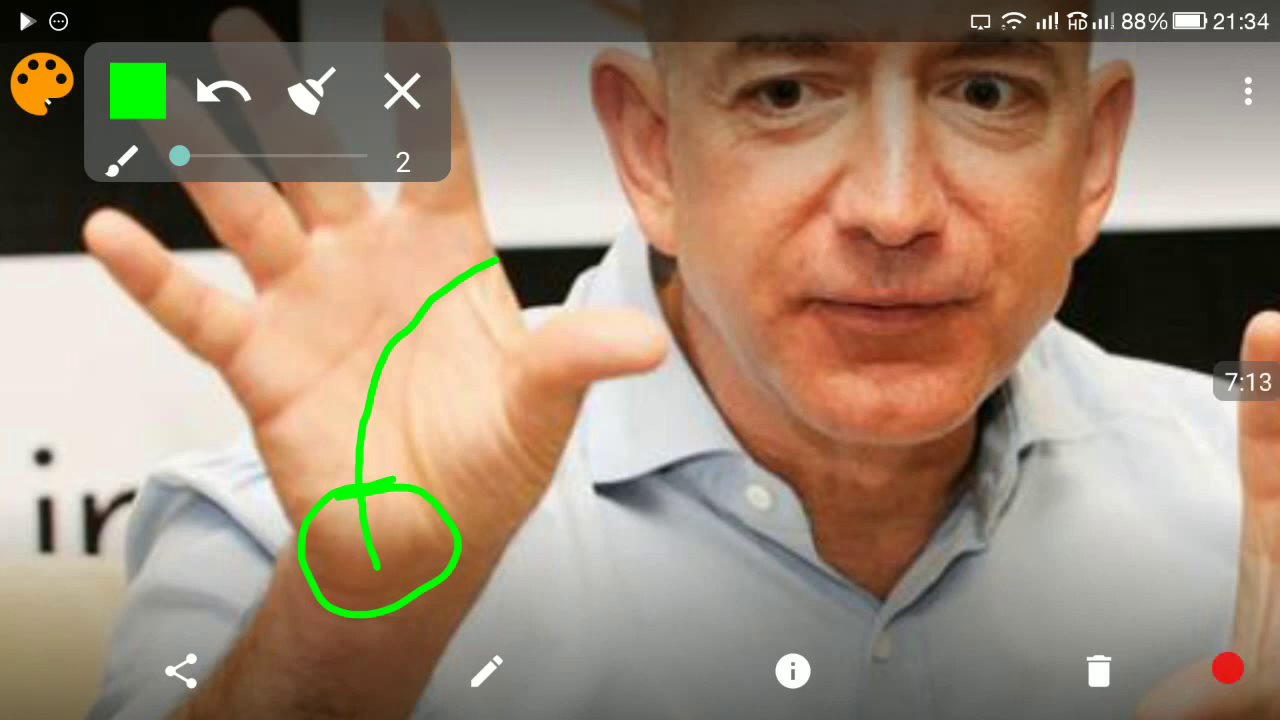
pyautogui.click(403, 92)
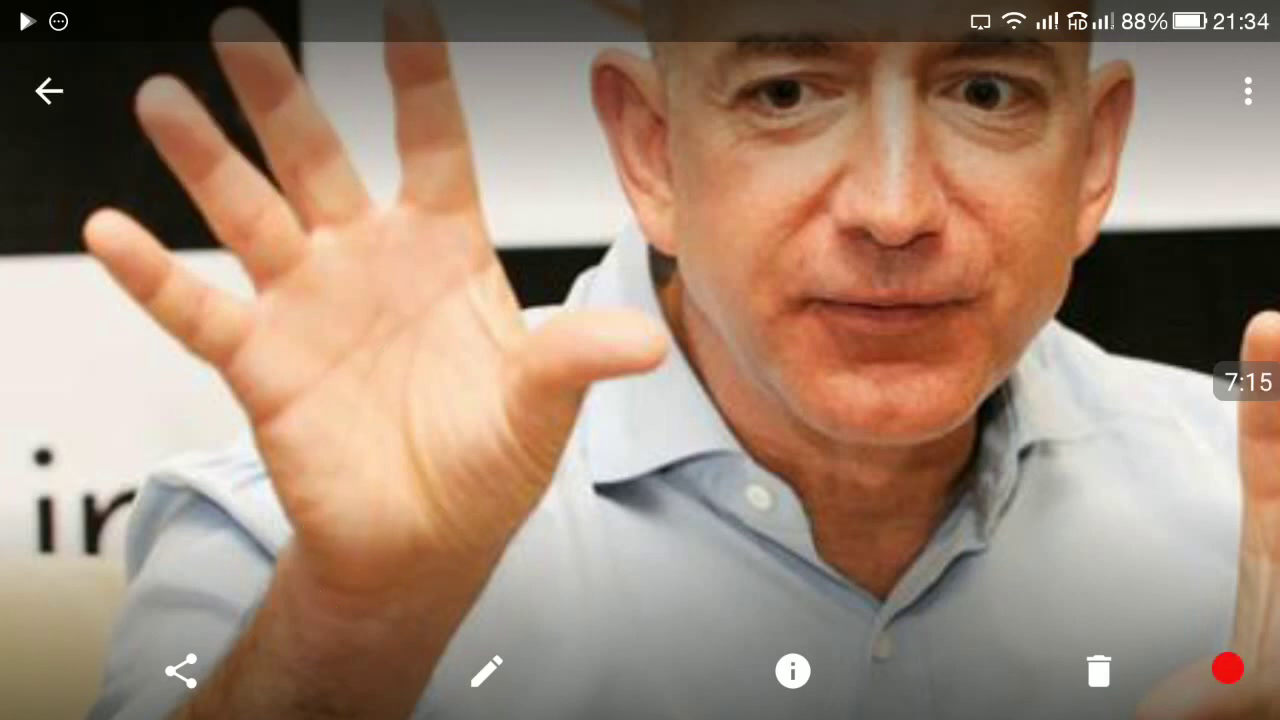
# - Clear the existing stroke and trace a trial curved line on the left palm
pyautogui.moveTo(640, 360); pyautogui.dragTo(580, 386)
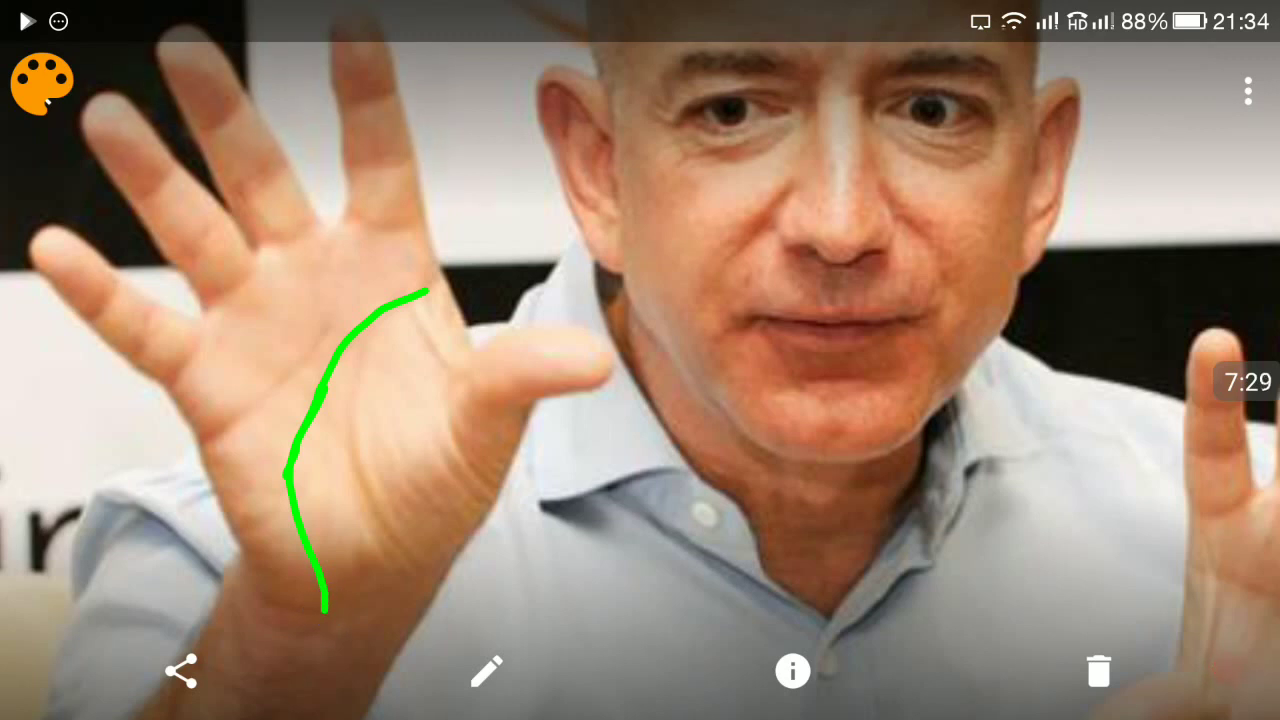
pyautogui.click(42, 84)
pyautogui.click(312, 92)
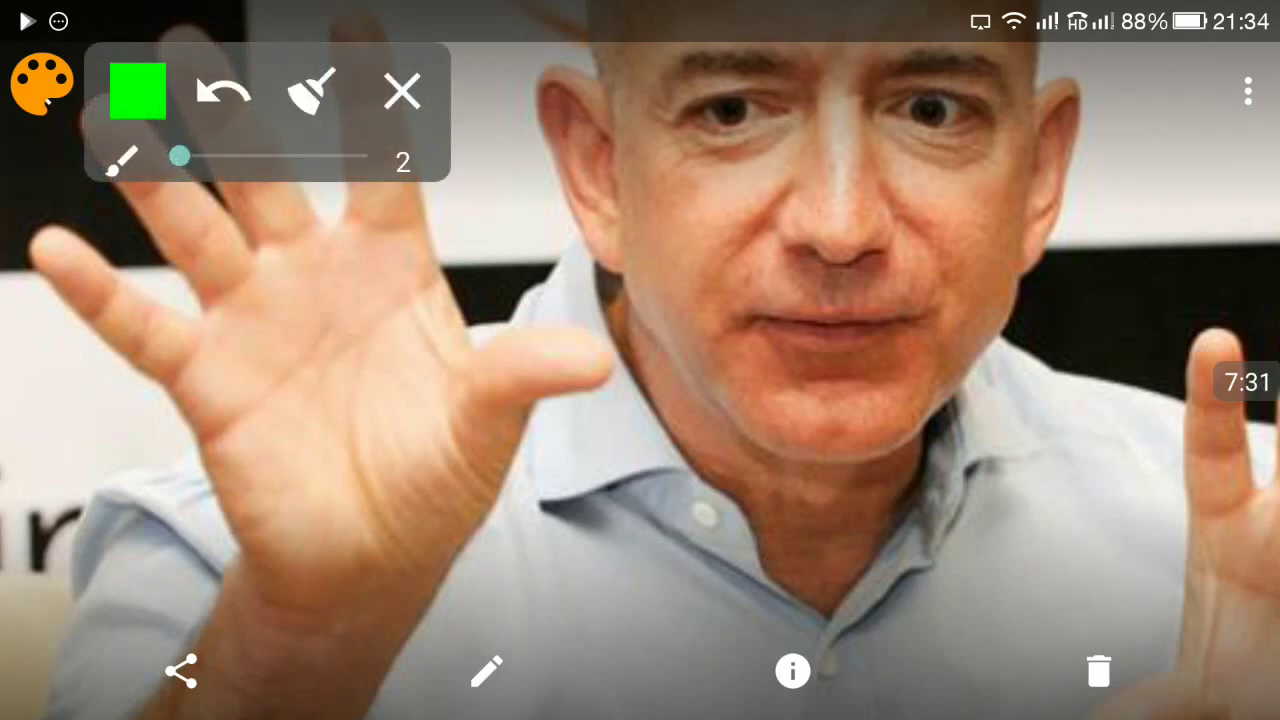
pyautogui.moveTo(436, 282); pyautogui.dragTo(300, 480)
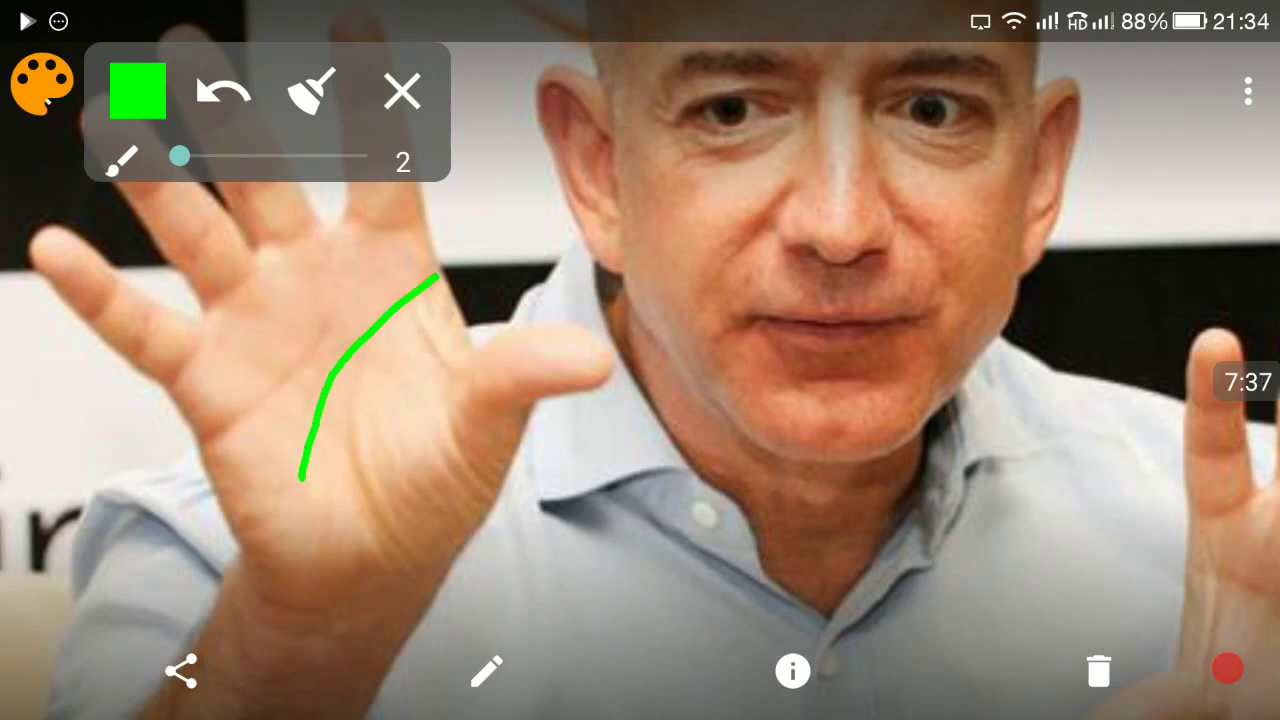
# - Erase the trial strokes and draw the final straight diagonal line across the palm
pyautogui.click(223, 92)
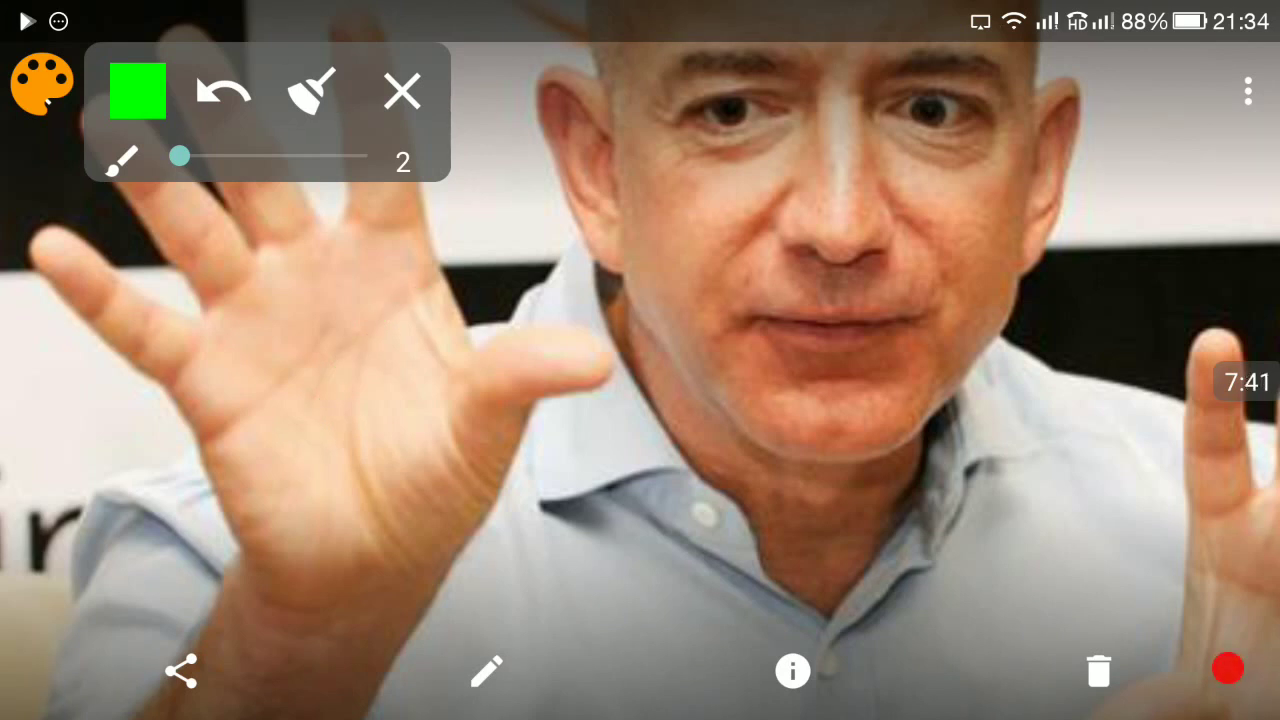
pyautogui.moveTo(440, 290); pyautogui.dragTo(225, 515)
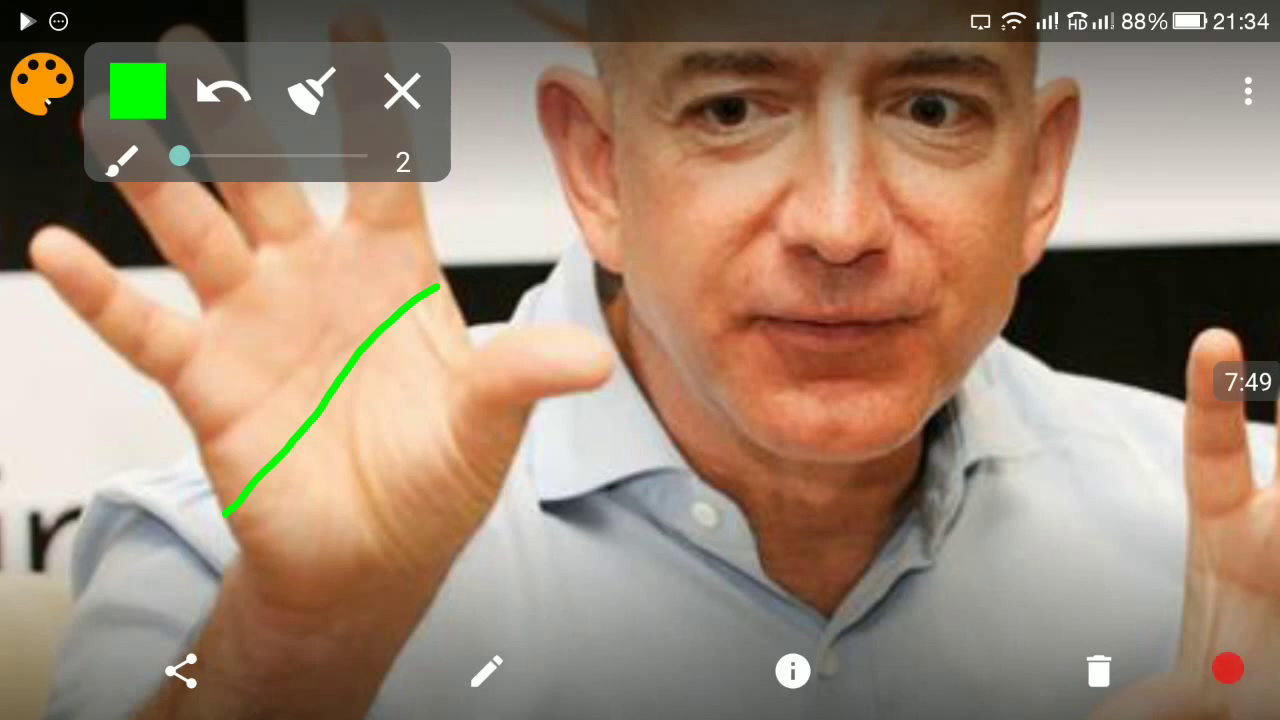
pyautogui.click(222, 92)
pyautogui.moveTo(435, 285); pyautogui.dragTo(230, 478)
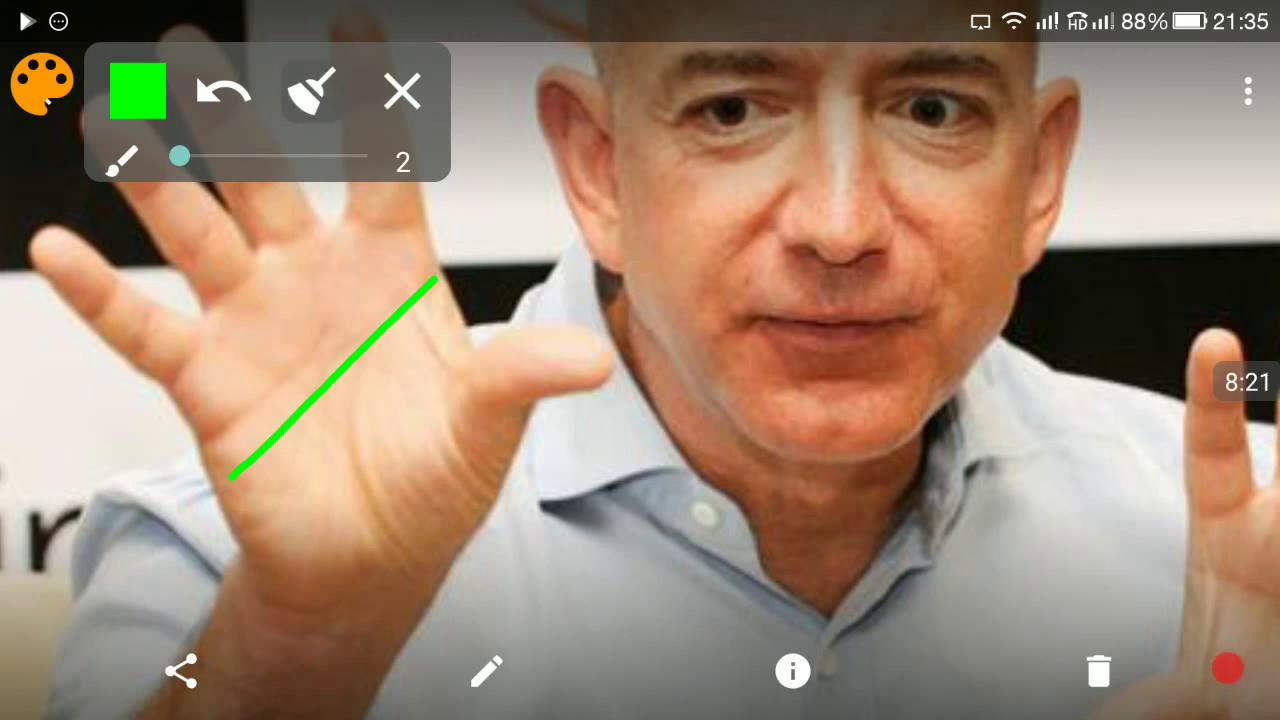
# - Clear the palm, draw a green curve circled at its left end, then erase and redraw it
pyautogui.click(311, 93)
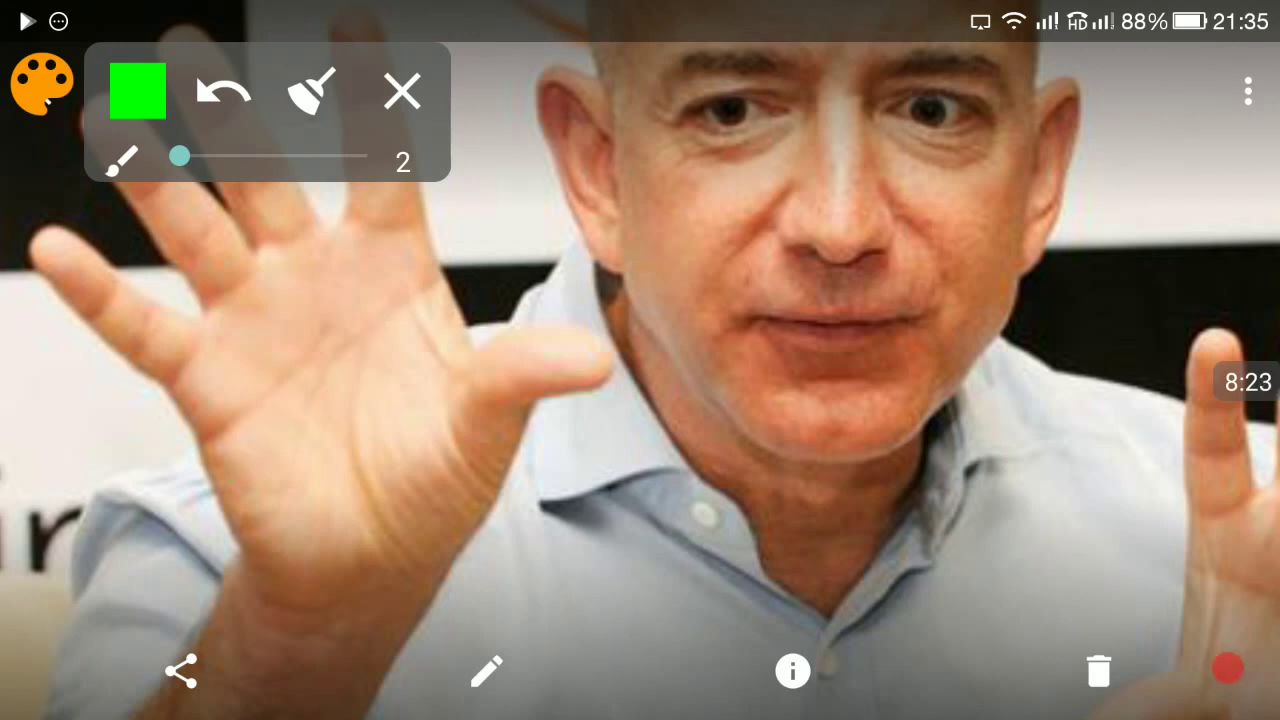
pyautogui.moveTo(440, 275); pyautogui.dragTo(200, 400)
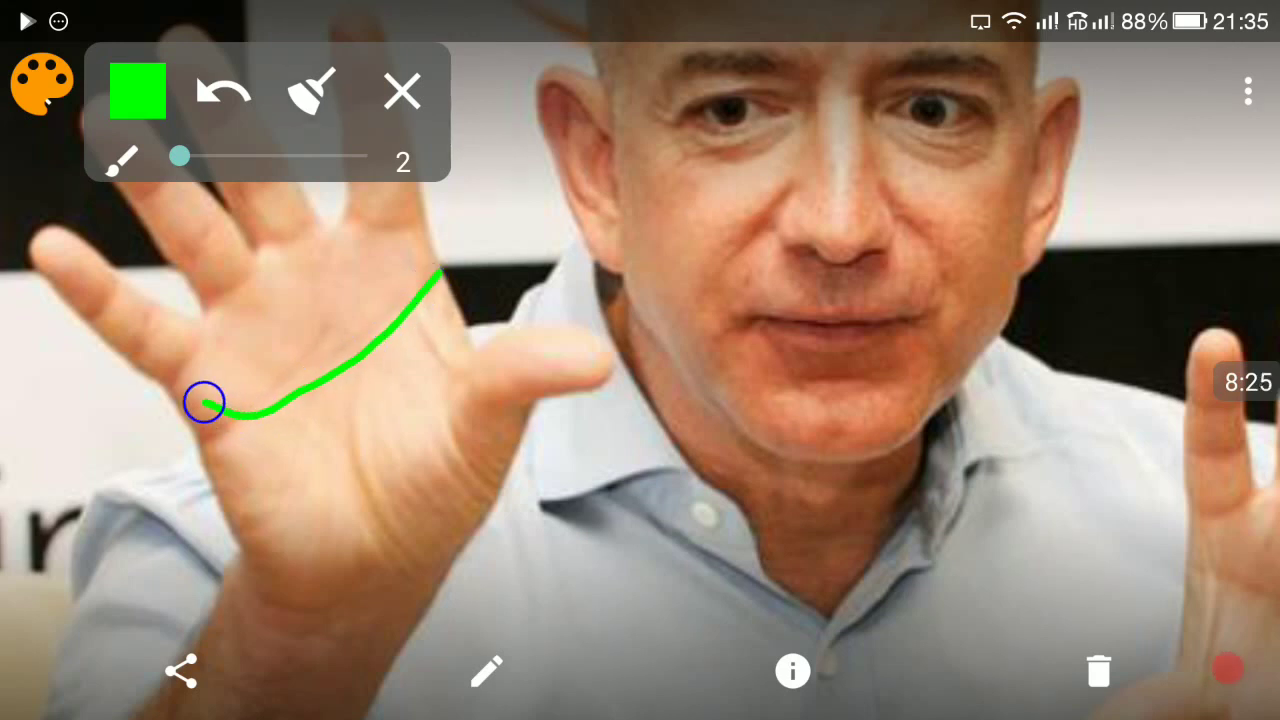
pyautogui.moveTo(200, 400); pyautogui.dragTo(260, 400)
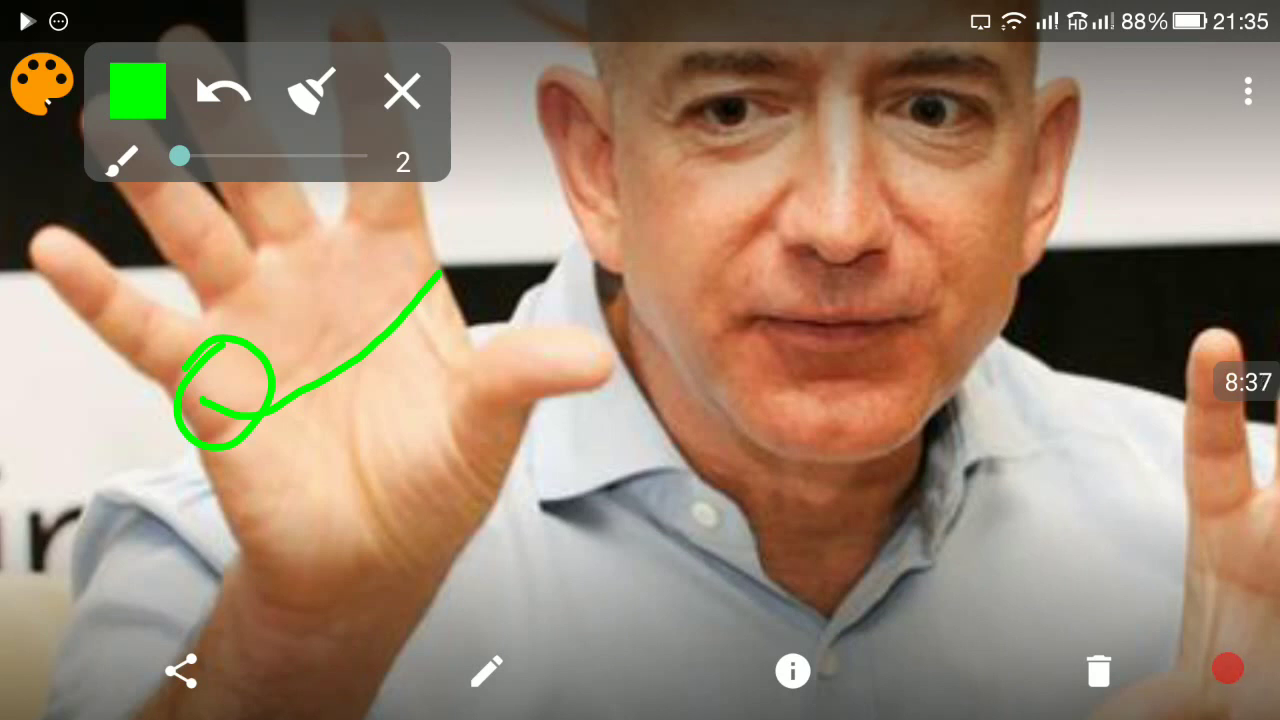
pyautogui.click(313, 92)
pyautogui.moveTo(445, 278)
pyautogui.mouseDown()
pyautogui.moveTo(215, 390)
pyautogui.moveTo(182, 343)
pyautogui.mouseUp()
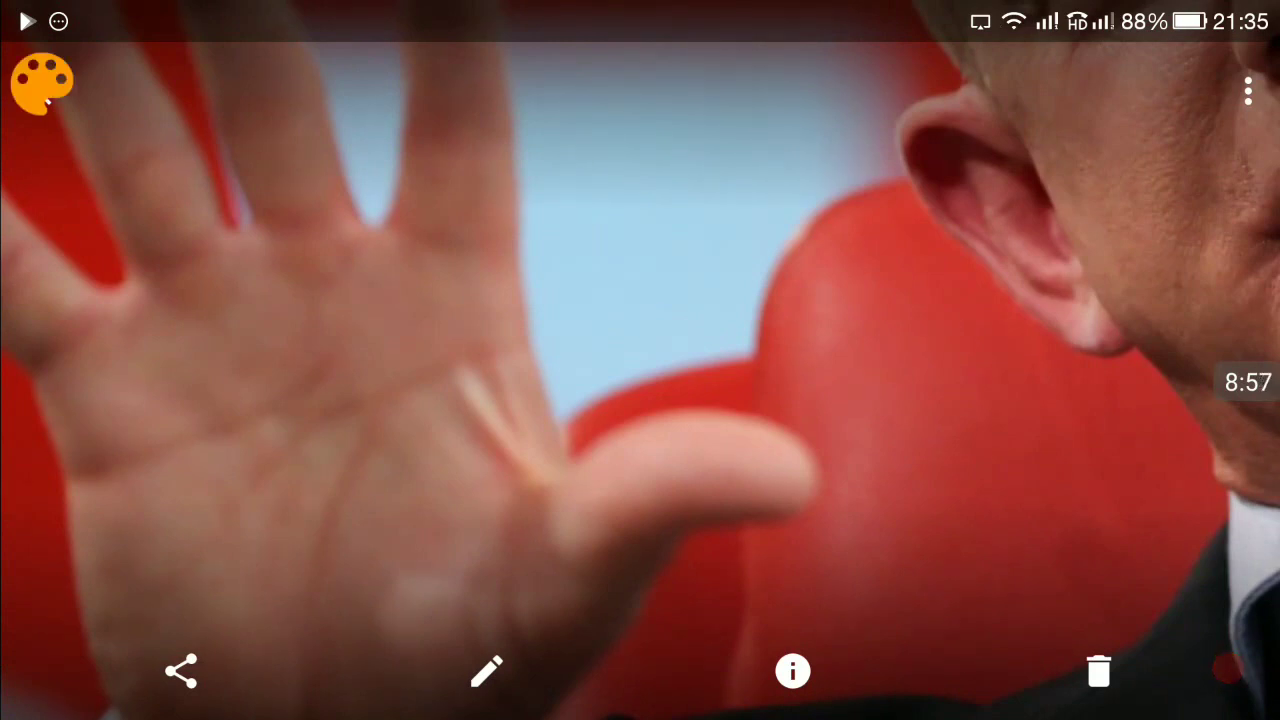
# - Draw a green main line across the close-up palm with branch and zigzag strokes
pyautogui.moveTo(340, 357); pyautogui.dragTo(78, 482)
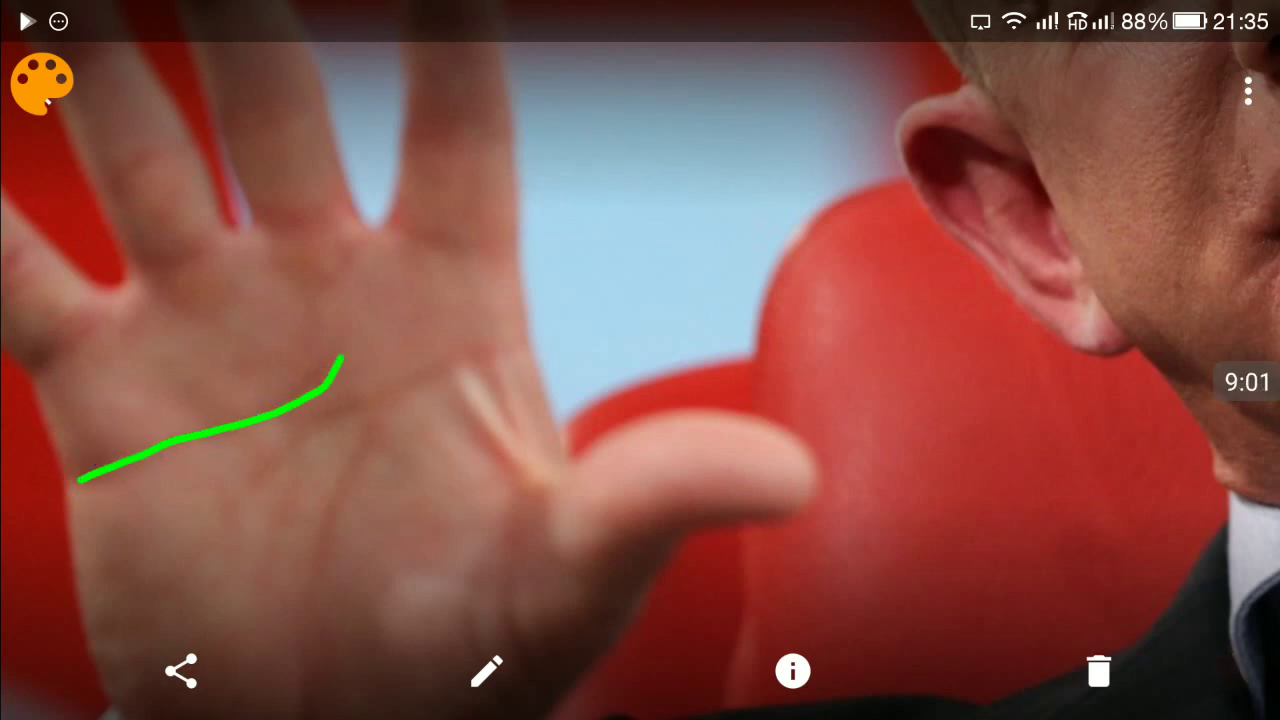
pyautogui.moveTo(175, 440); pyautogui.dragTo(237, 340)
pyautogui.moveTo(215, 435); pyautogui.dragTo(340, 288)
pyautogui.moveTo(160, 455)
pyautogui.mouseDown()
pyautogui.moveTo(315, 458)
pyautogui.moveTo(360, 435)
pyautogui.mouseUp()
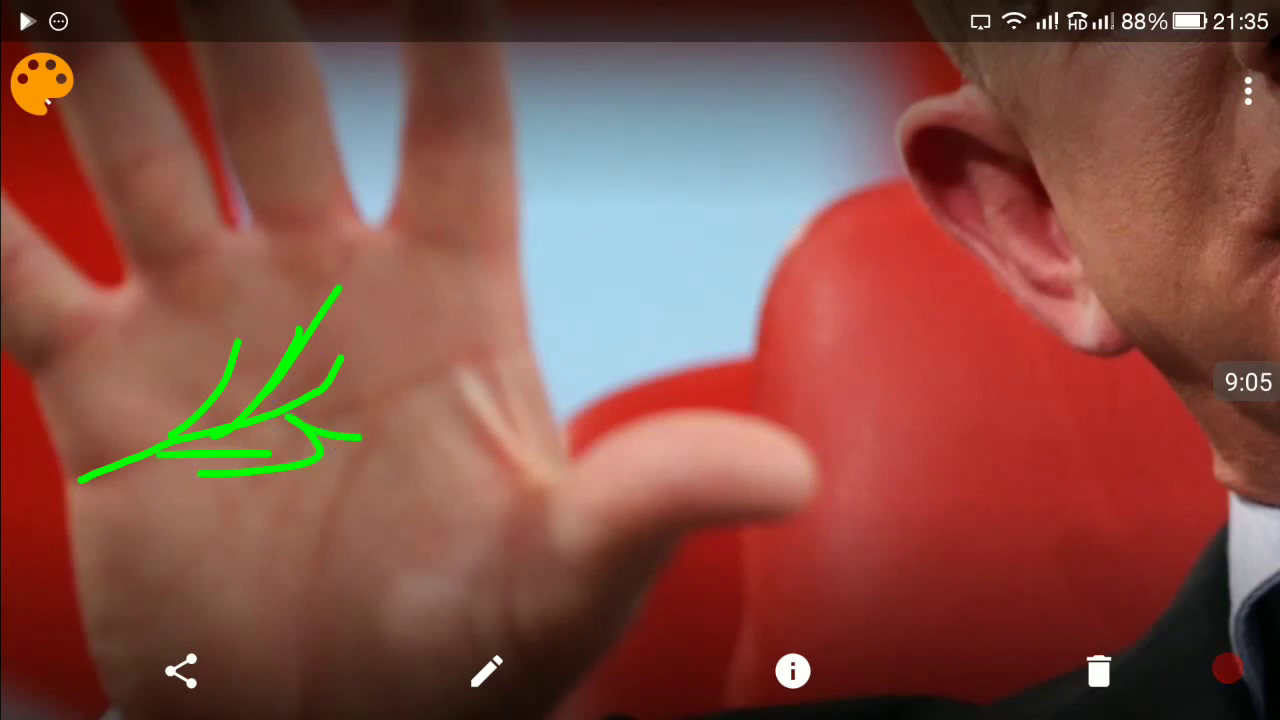
# - Wipe the strokes, draw a single curved palm line, wipe it and leave drawing mode
pyautogui.click(485, 671)
pyautogui.click(313, 92)
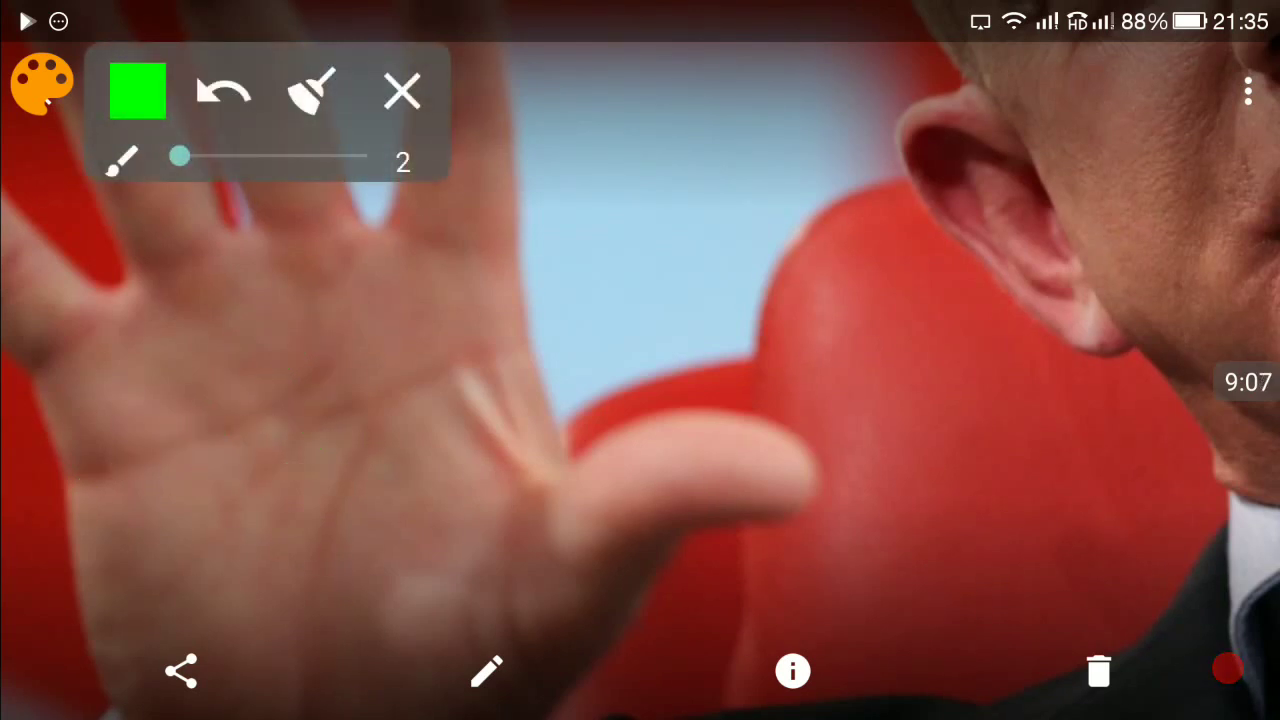
pyautogui.moveTo(335, 350); pyautogui.dragTo(95, 463)
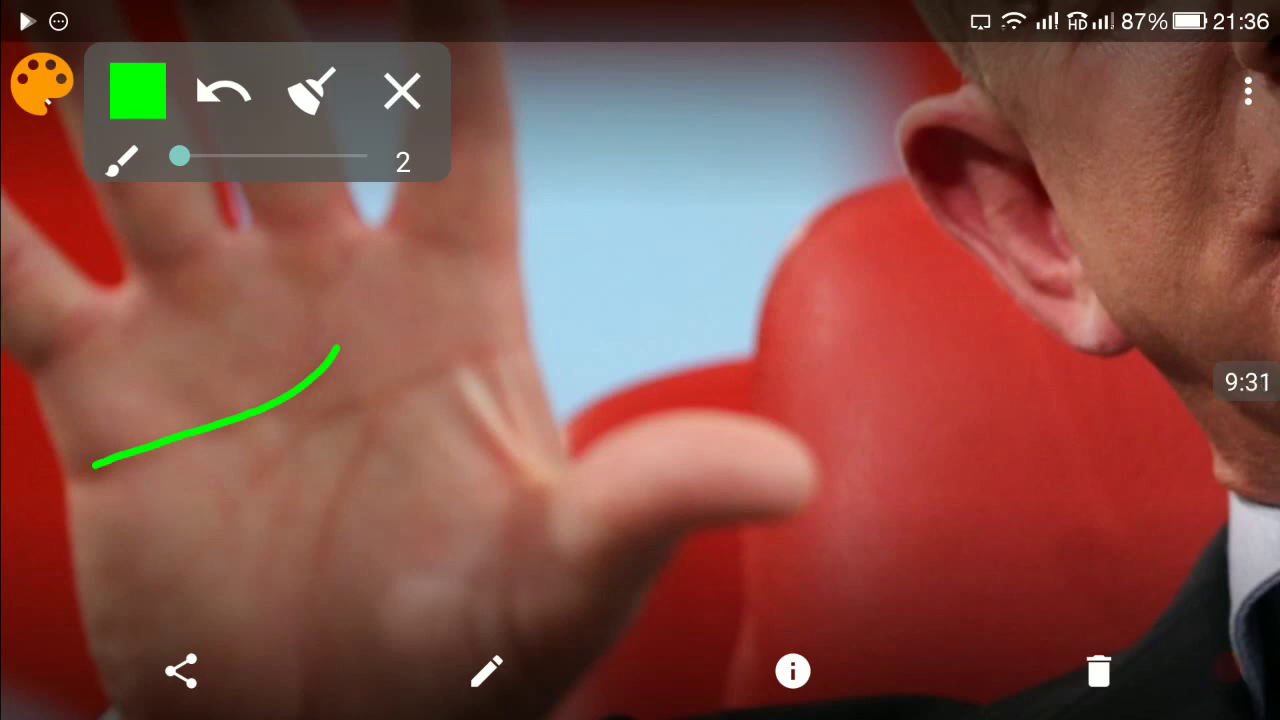
pyautogui.click(223, 92)
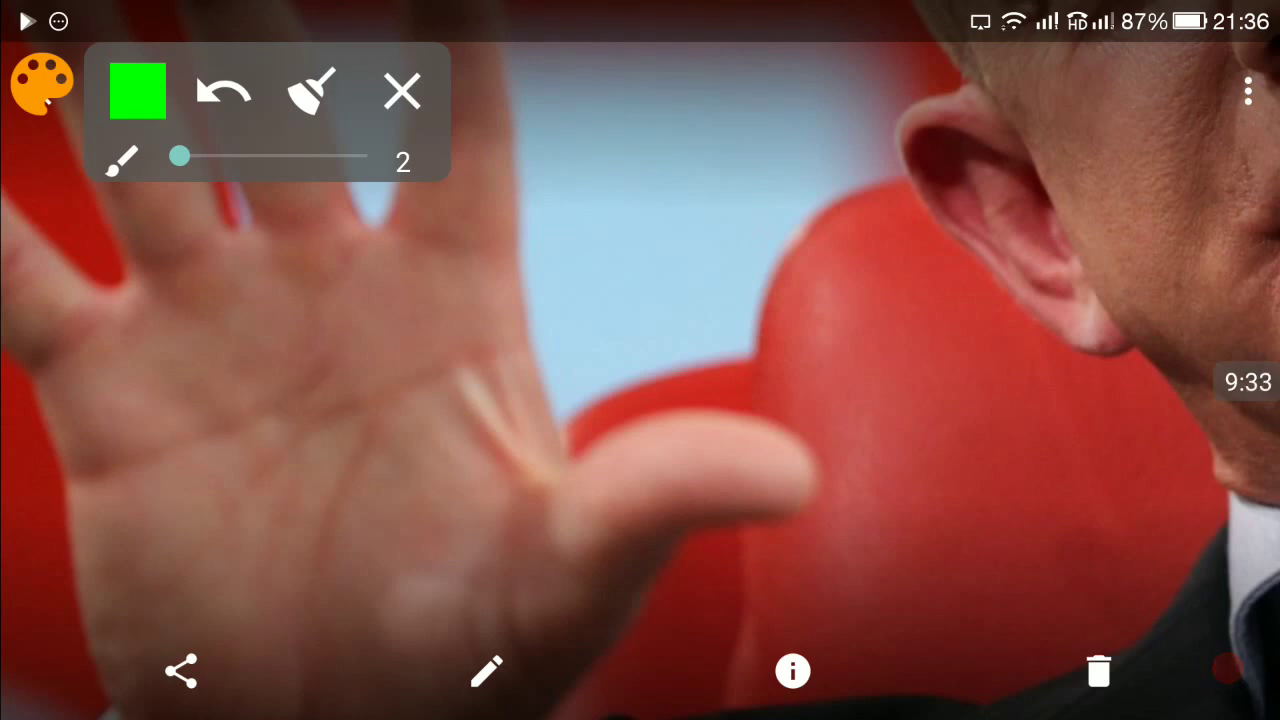
pyautogui.click(402, 92)
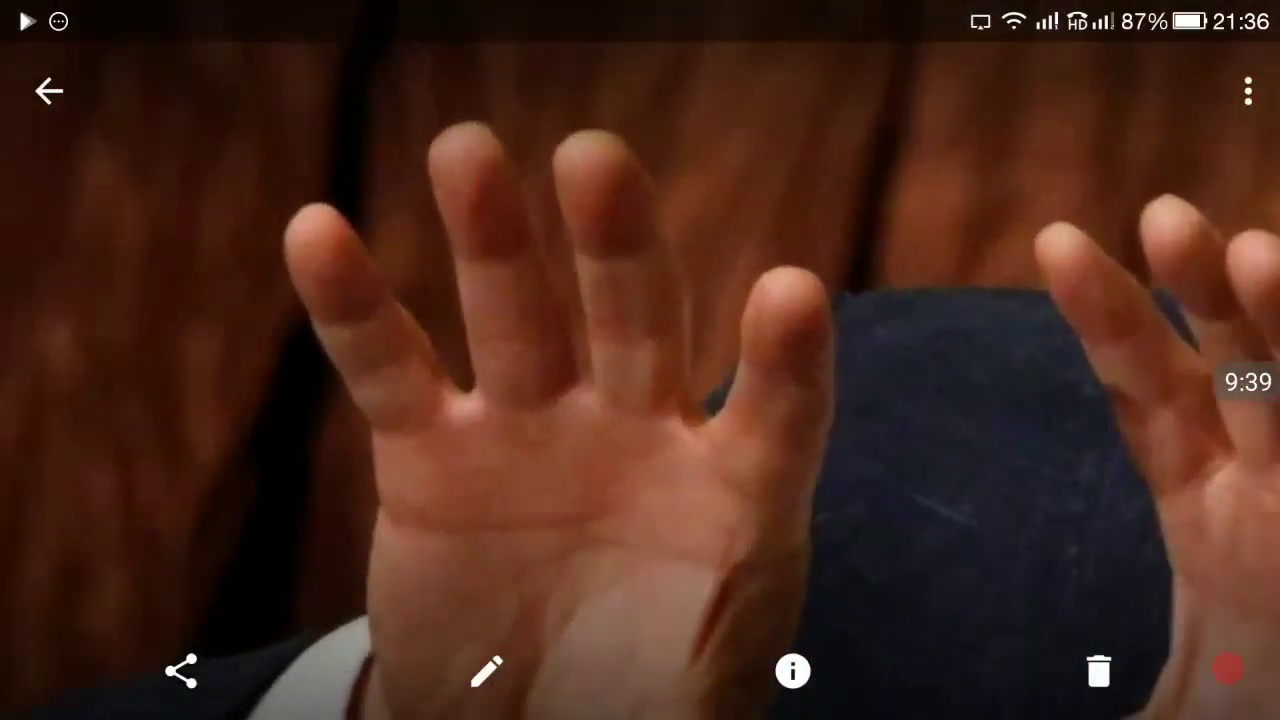
# - Zoom out to both hands and draw a thickened green line across the left palm
pyautogui.doubleClick(640, 360)
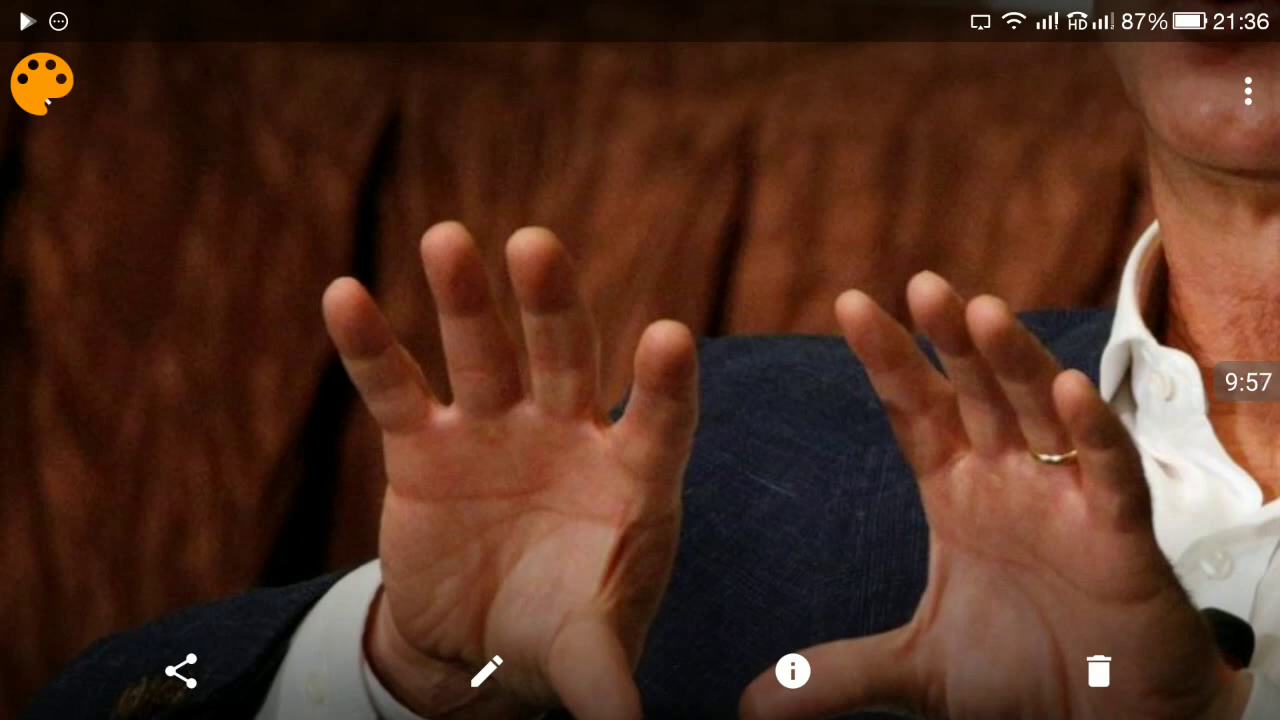
pyautogui.moveTo(558, 488); pyautogui.dragTo(437, 499)
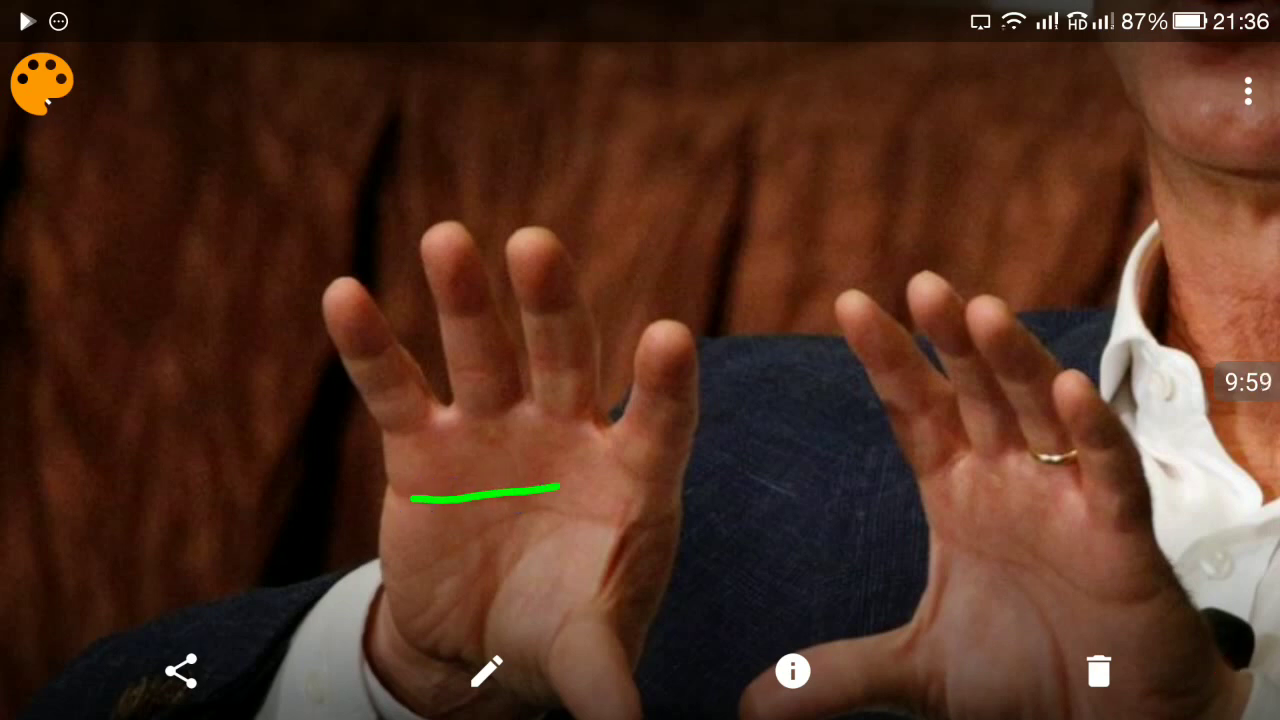
pyautogui.moveTo(486, 490)
pyautogui.mouseDown()
pyautogui.moveTo(431, 485)
pyautogui.moveTo(535, 470)
pyautogui.mouseUp()
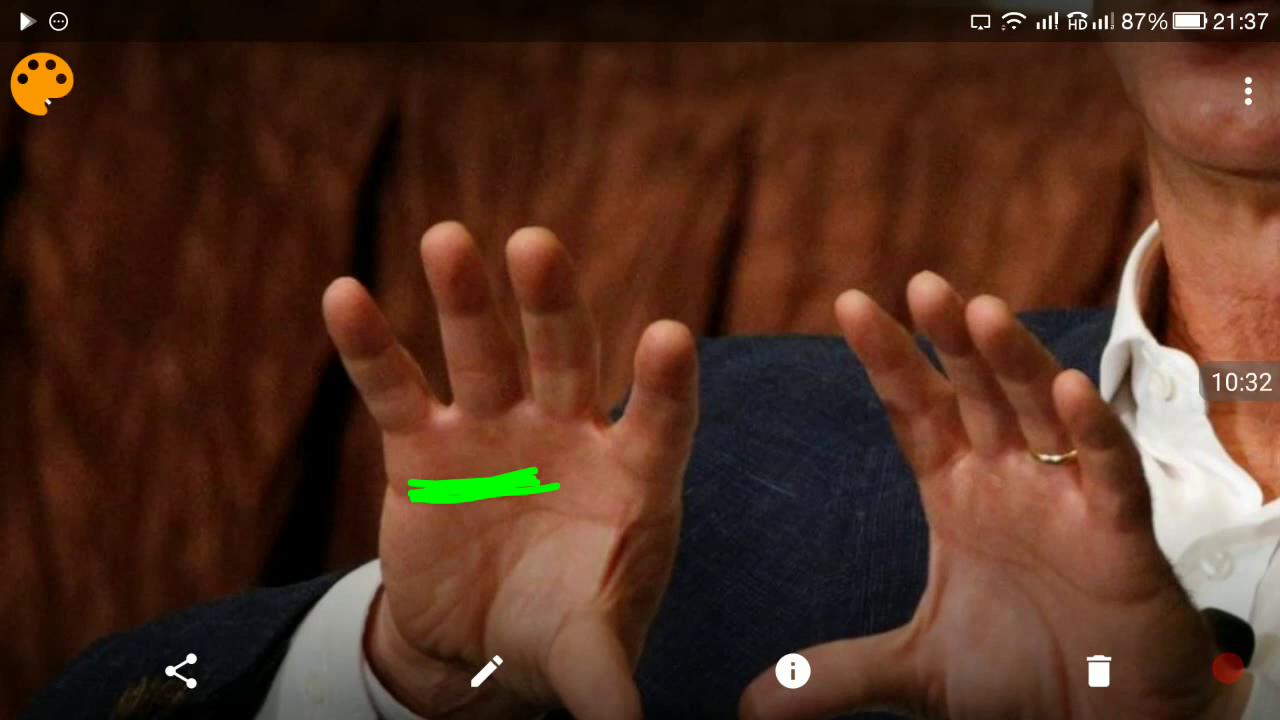
# - Swap the thick stroke for a thin left-palm line, then erase it and exit drawing
pyautogui.click(42, 84)
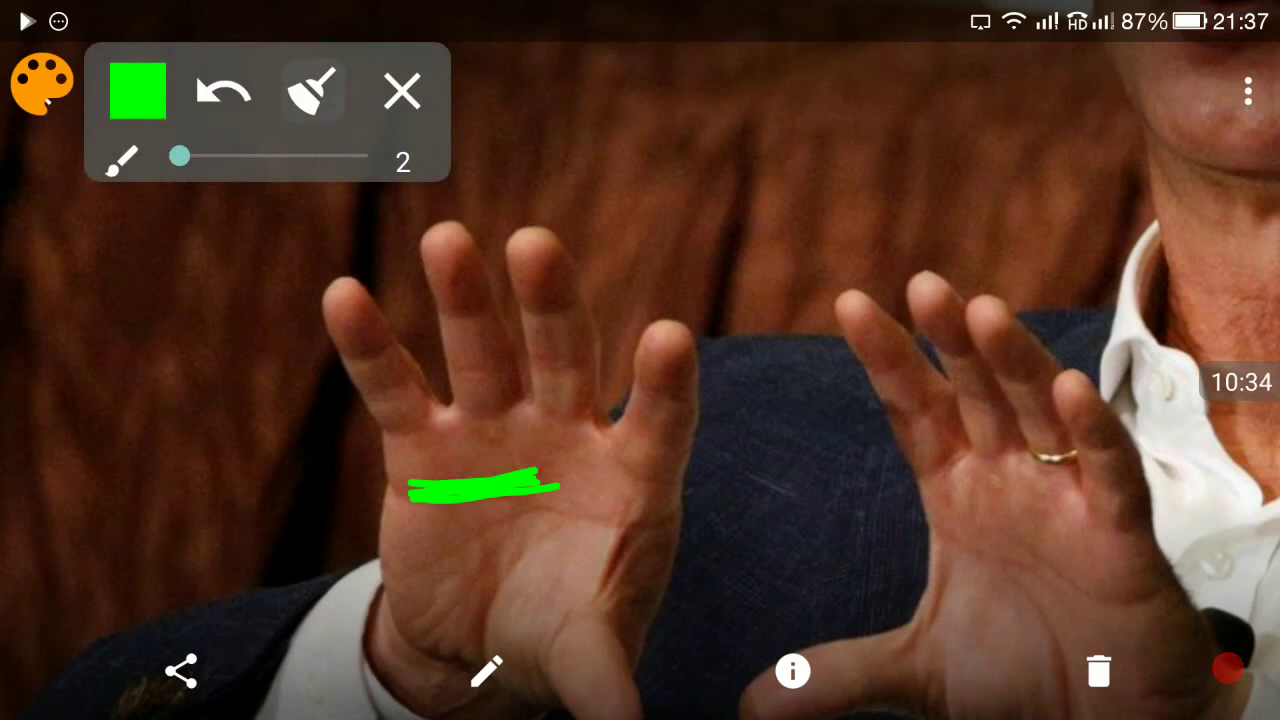
pyautogui.click(313, 93)
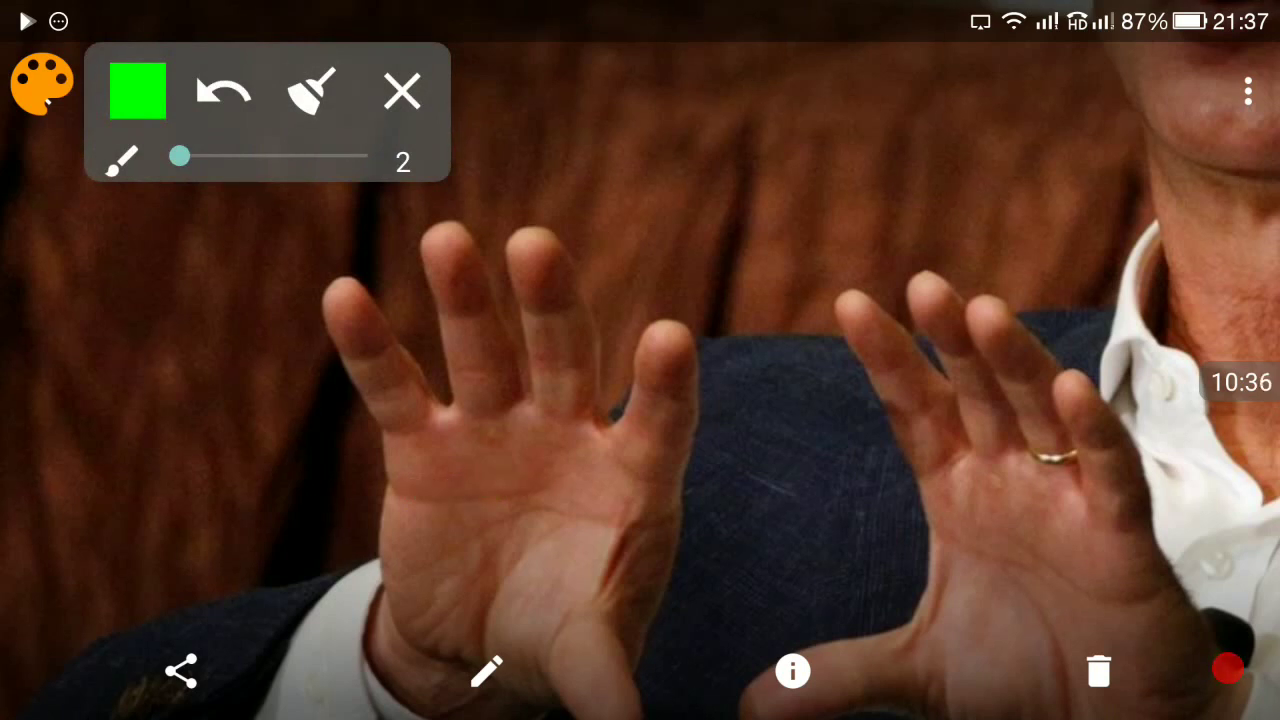
pyautogui.moveTo(568, 486); pyautogui.dragTo(405, 496)
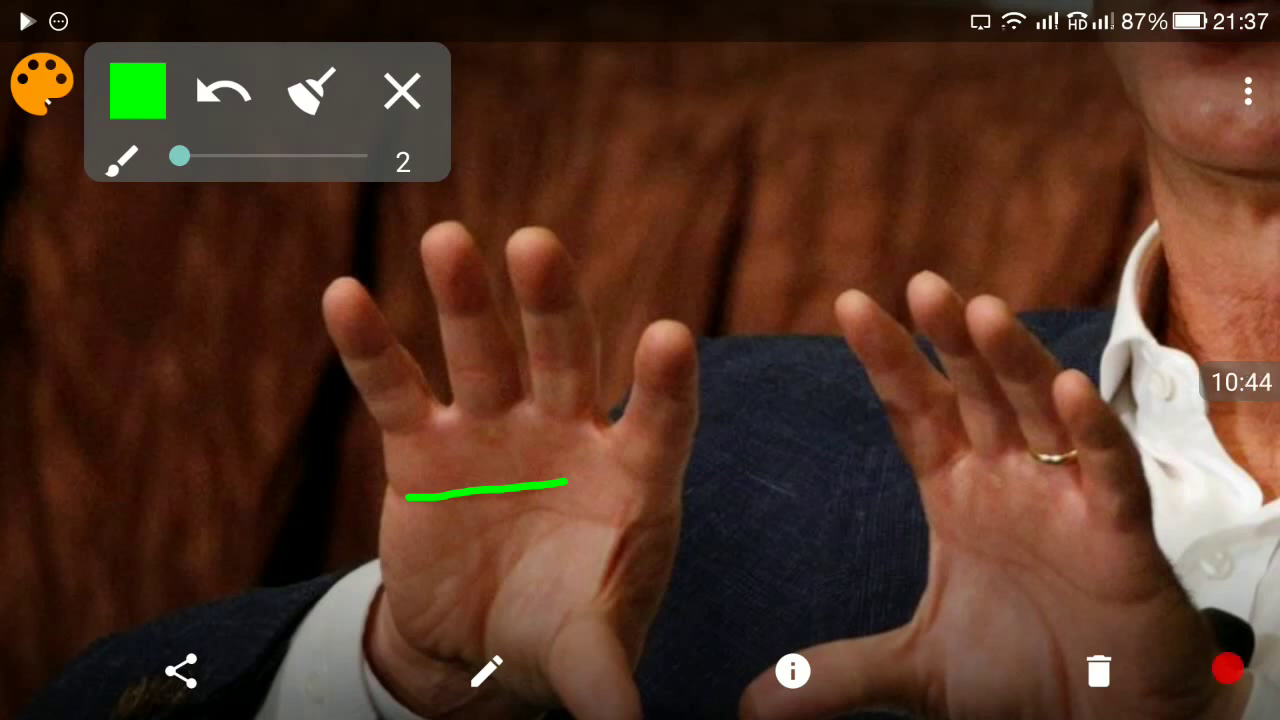
pyautogui.click(312, 92)
pyautogui.click(402, 92)
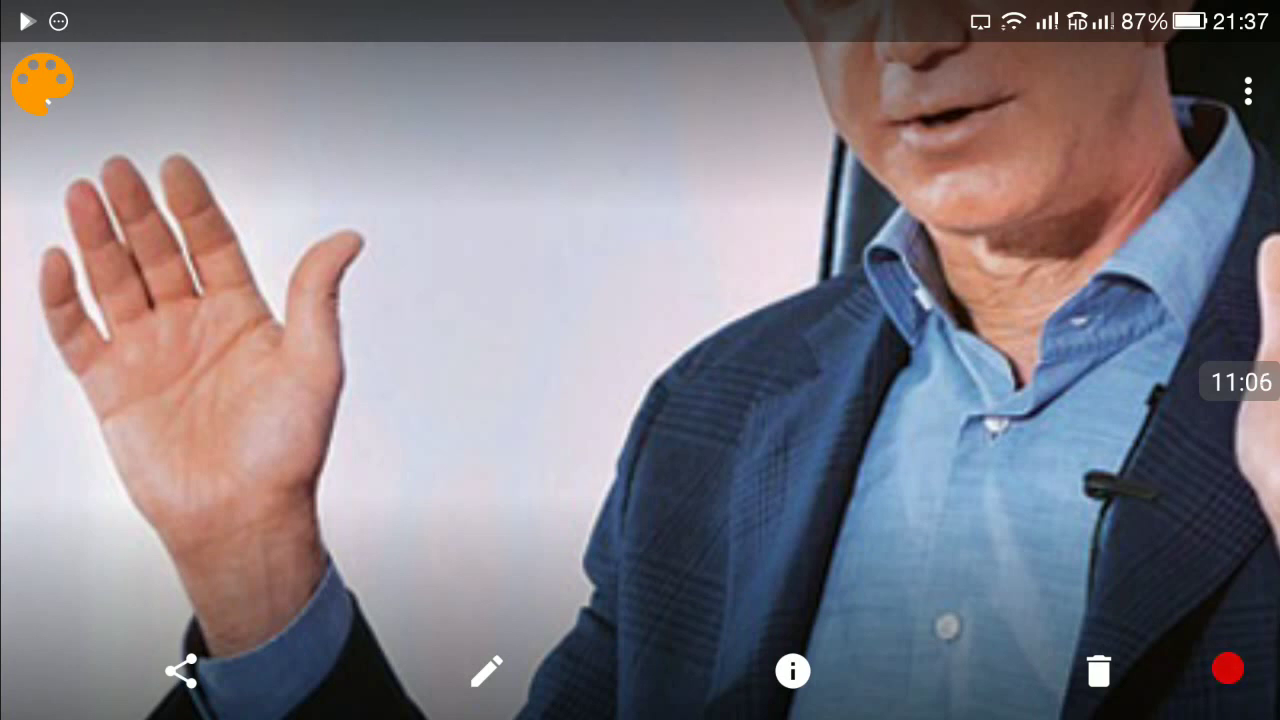
# - Trace two branching palm lines and an arrow pointing at their junction
pyautogui.moveTo(270, 320); pyautogui.dragTo(135, 465)
pyautogui.moveTo(240, 350); pyautogui.dragTo(247, 530)
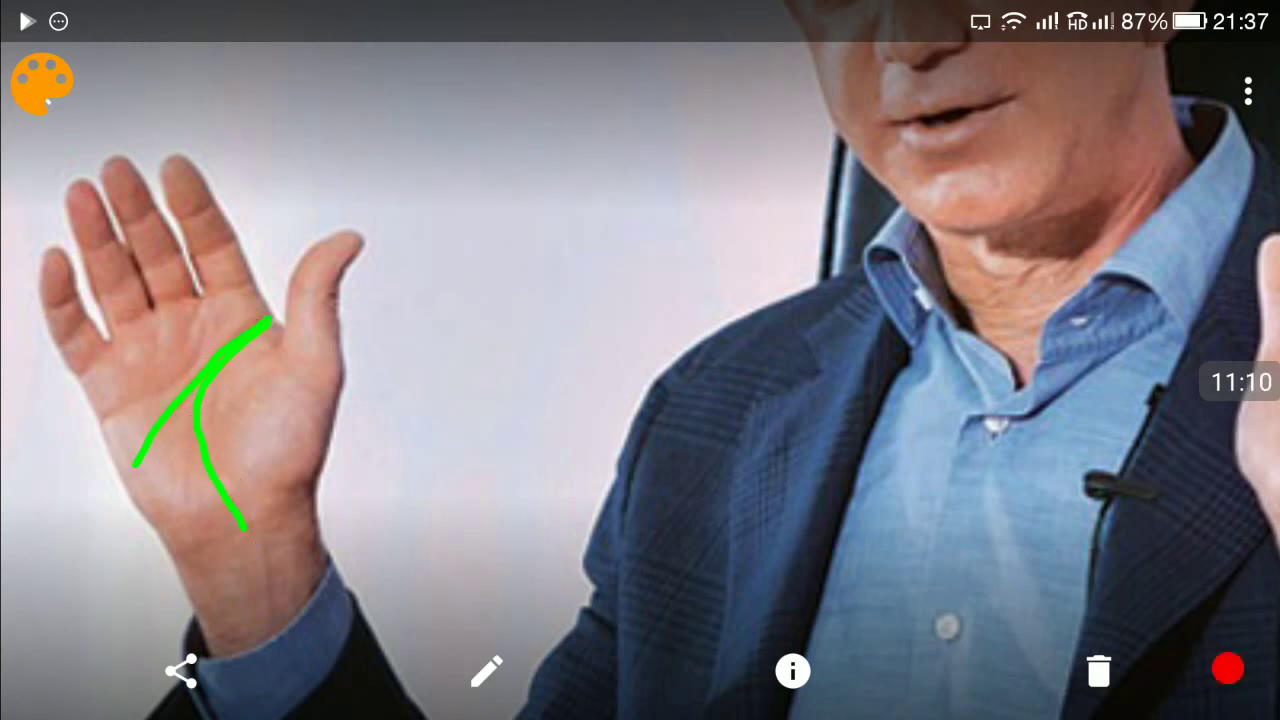
pyautogui.moveTo(345, 458); pyautogui.dragTo(222, 400)
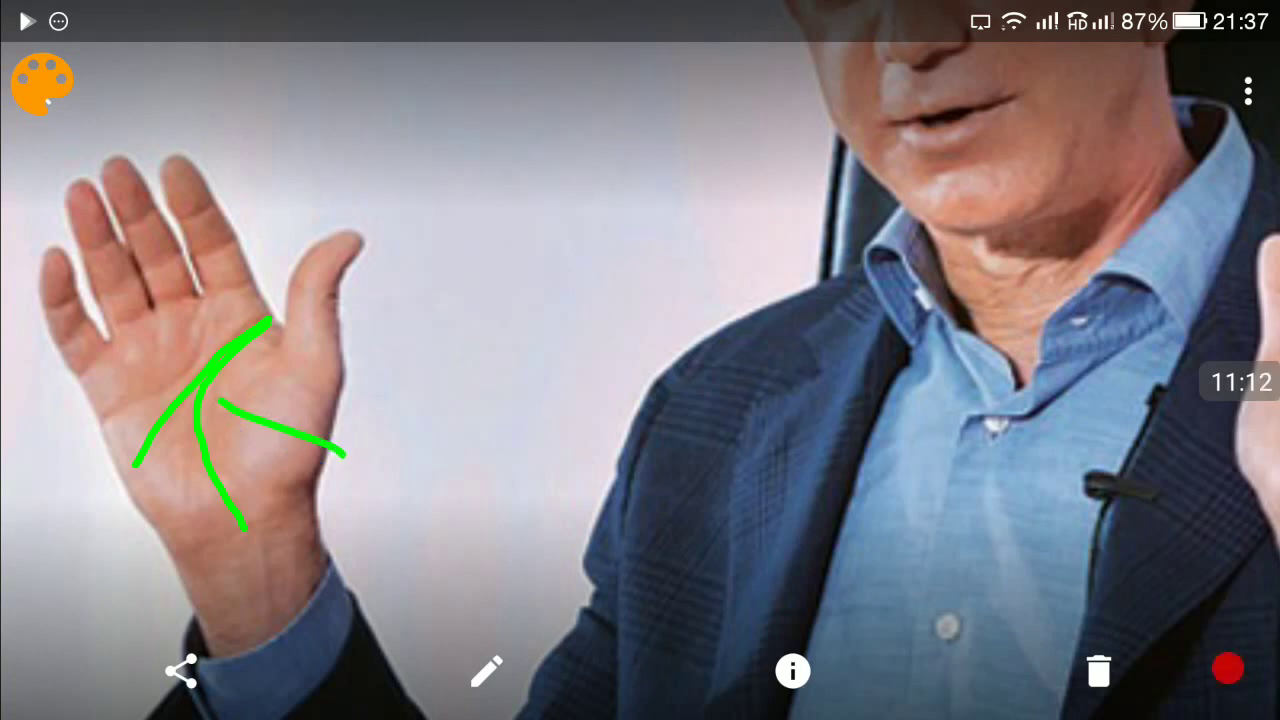
pyautogui.moveTo(245, 448)
pyautogui.mouseDown()
pyautogui.moveTo(222, 402)
pyautogui.moveTo(276, 383)
pyautogui.mouseUp()
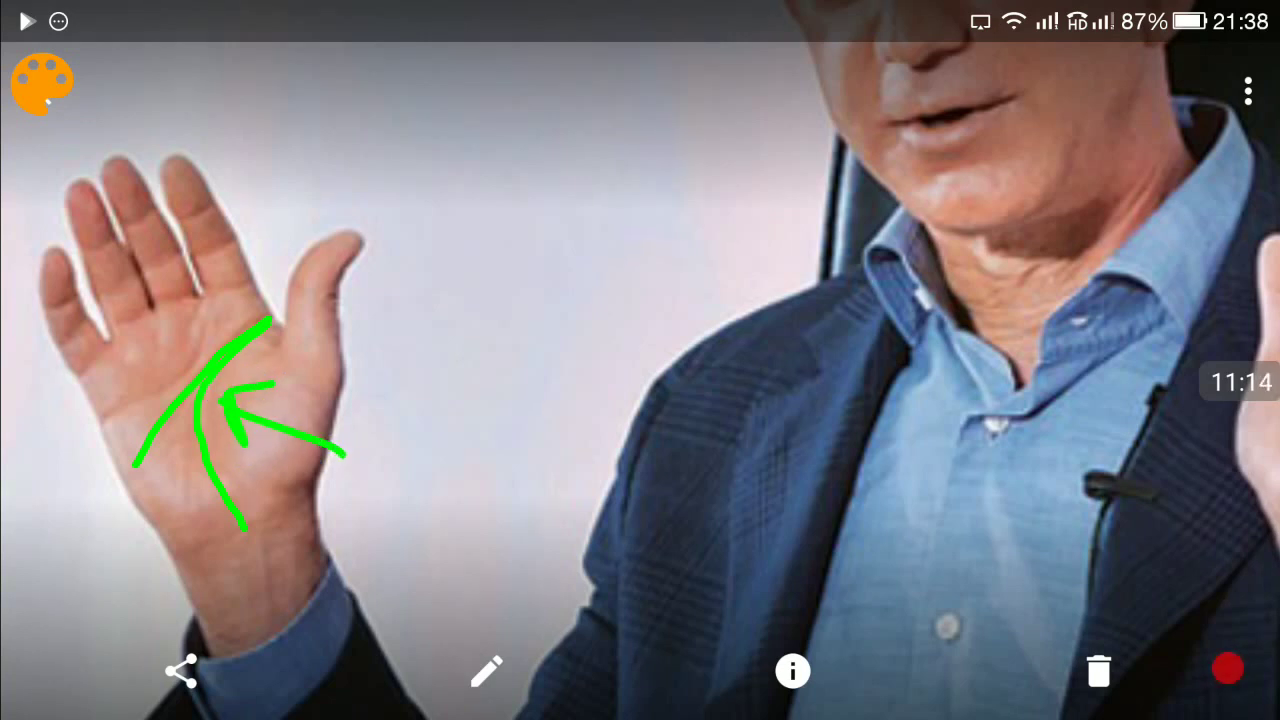
# - Write 44 beside the hand with parallel underlines, then exit drawing, discarding all marks
pyautogui.moveTo(410, 340); pyautogui.dragTo(495, 435)
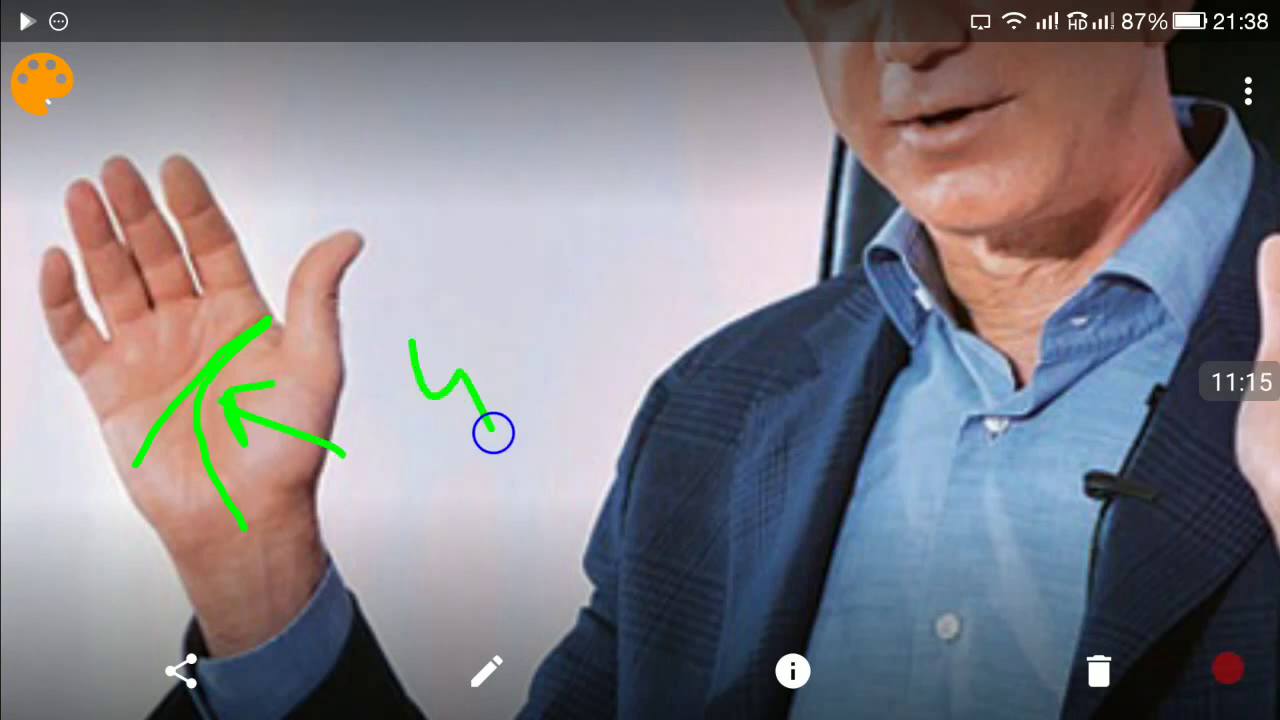
pyautogui.moveTo(500, 285); pyautogui.dragTo(595, 390)
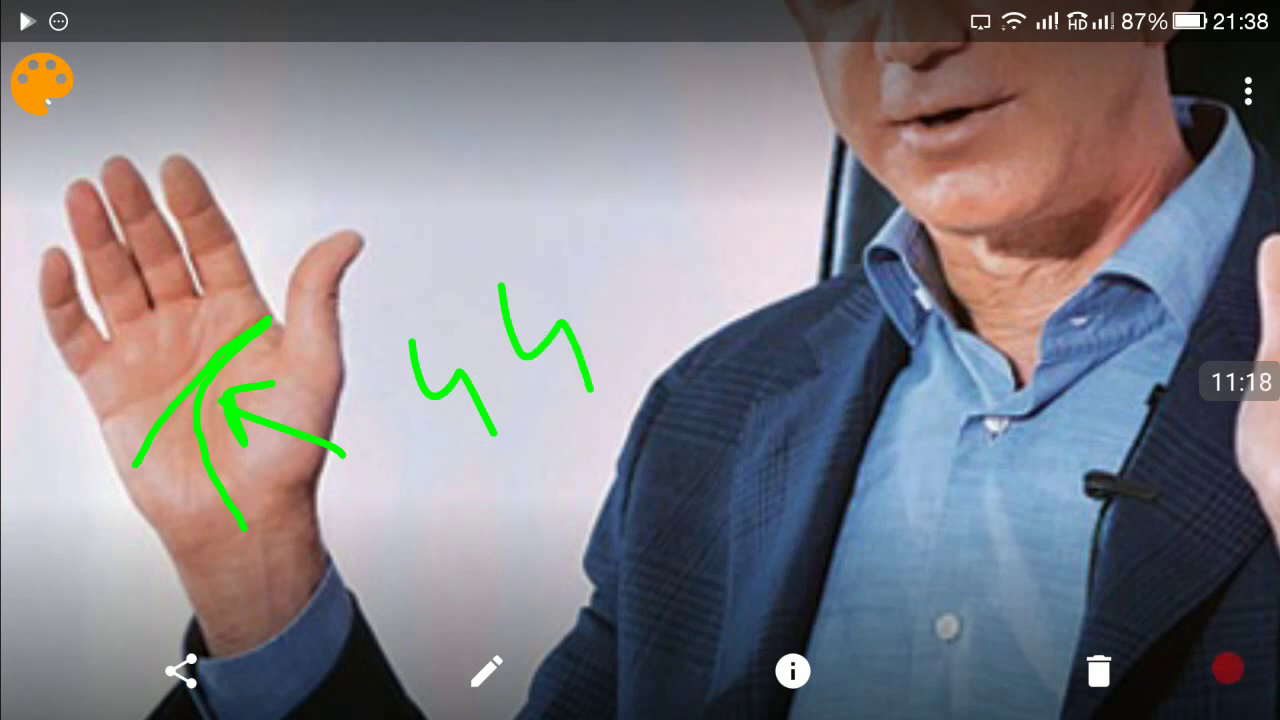
pyautogui.moveTo(466, 512); pyautogui.dragTo(645, 372)
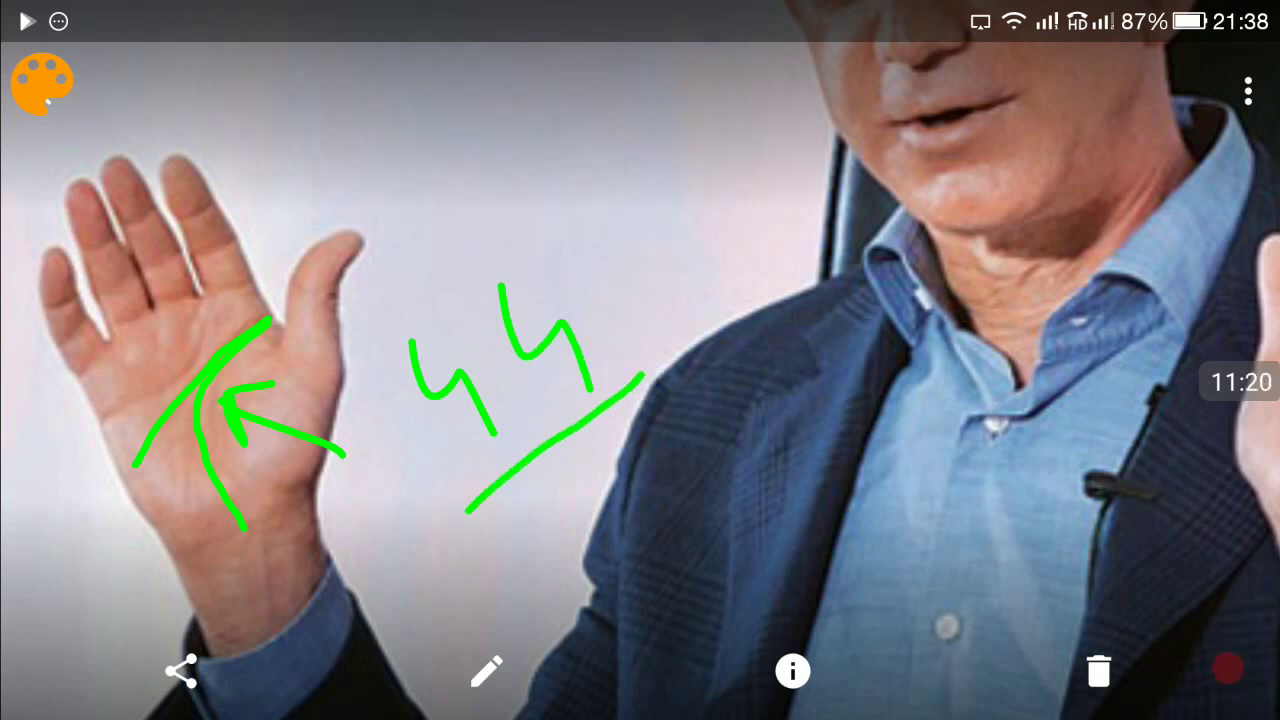
pyautogui.moveTo(466, 570); pyautogui.dragTo(668, 400)
pyautogui.moveTo(465, 575); pyautogui.dragTo(672, 405)
pyautogui.moveTo(498, 625); pyautogui.dragTo(712, 442)
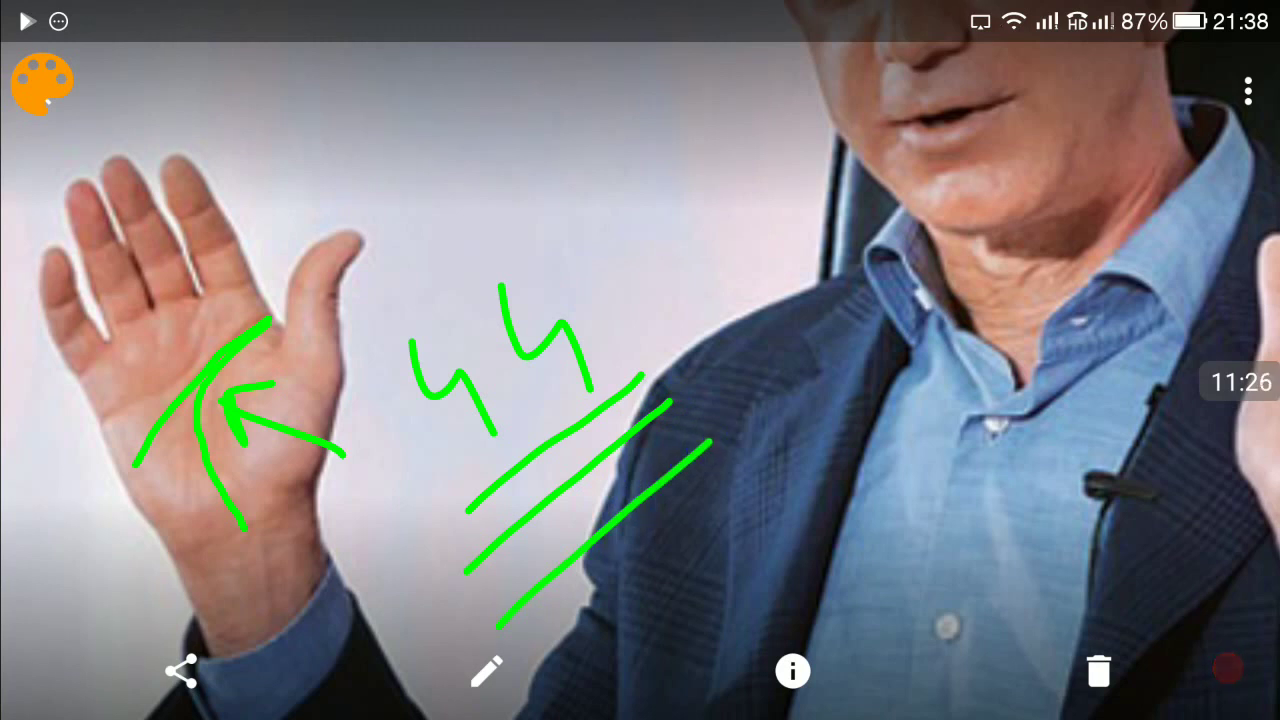
pyautogui.click(42, 83)
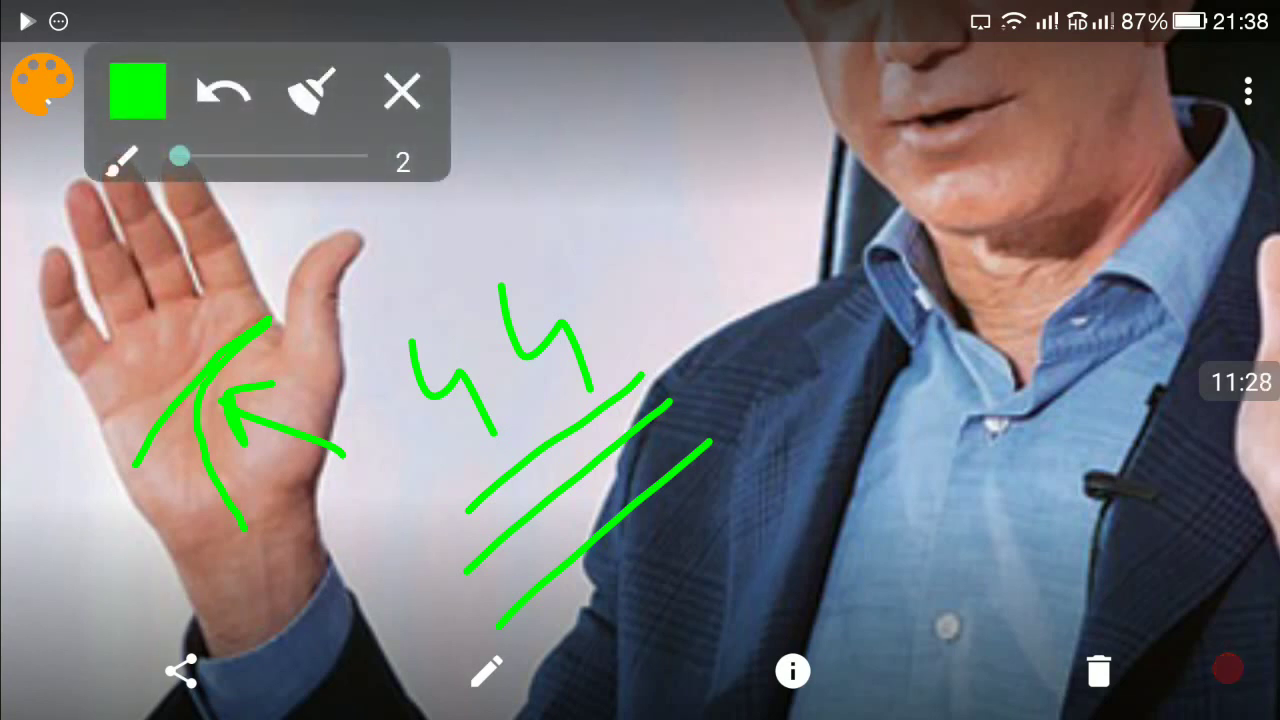
pyautogui.click(400, 91)
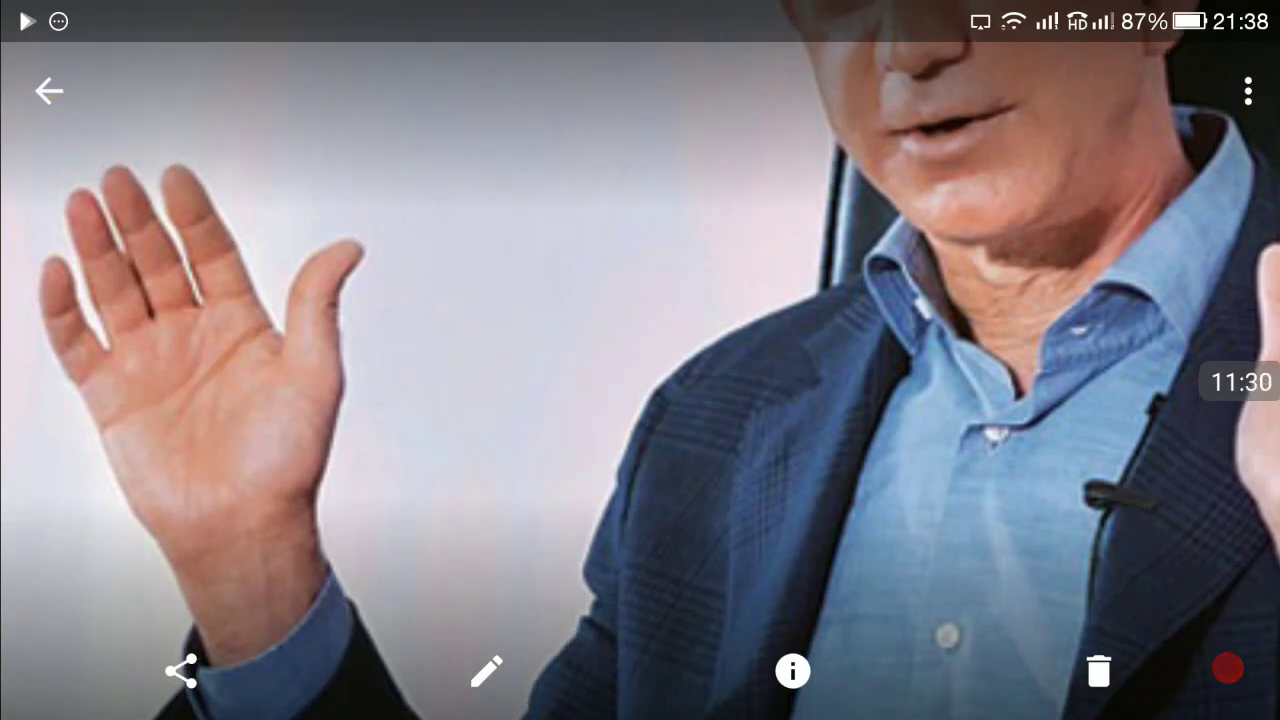